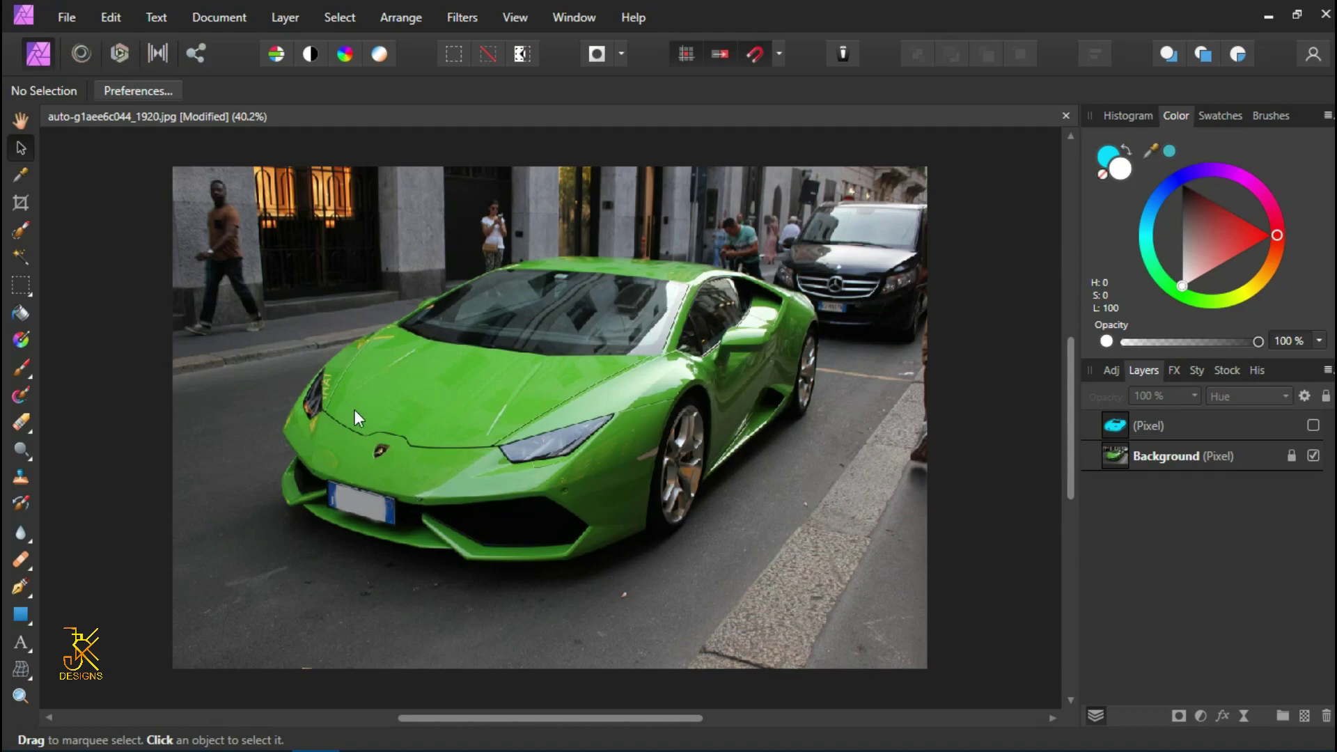
# Step: Toggle the Pixel recolour layer's visibility to compare the green car with the teal version
pyautogui.click(1313, 426)
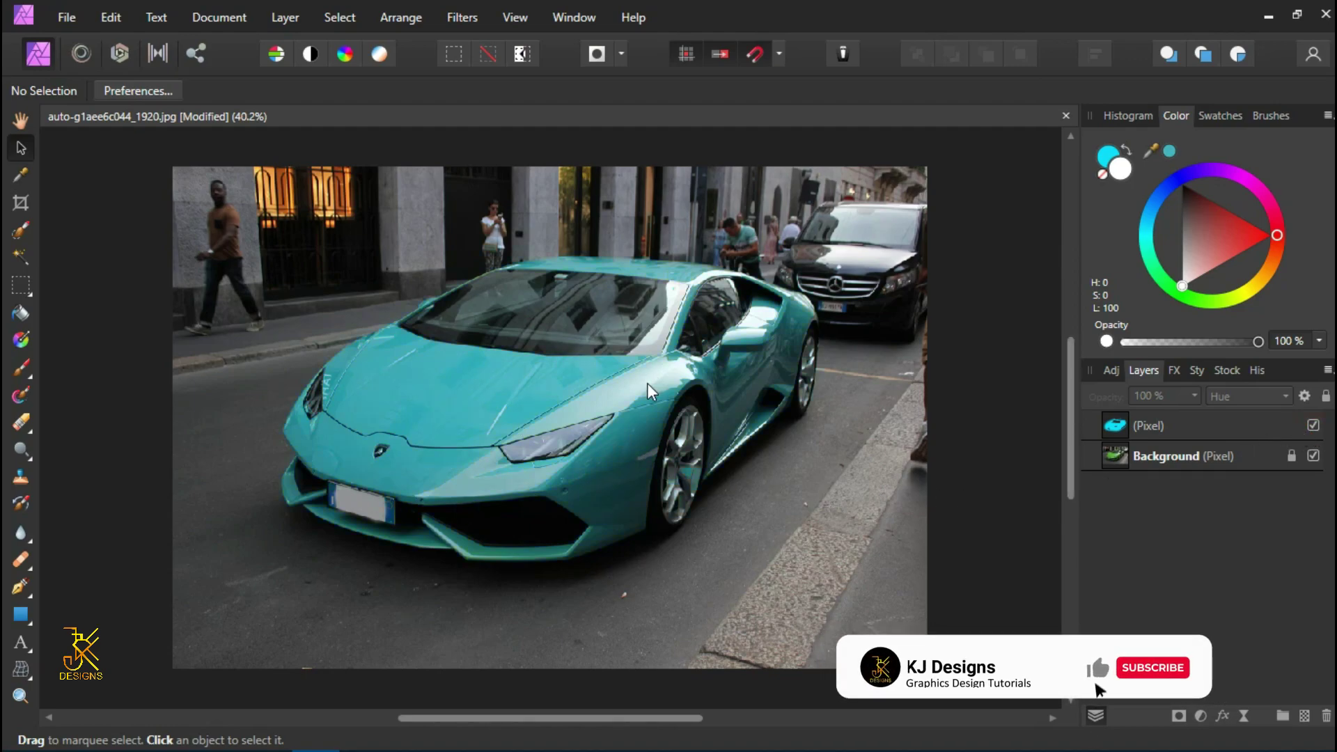
pyautogui.click(1314, 426)
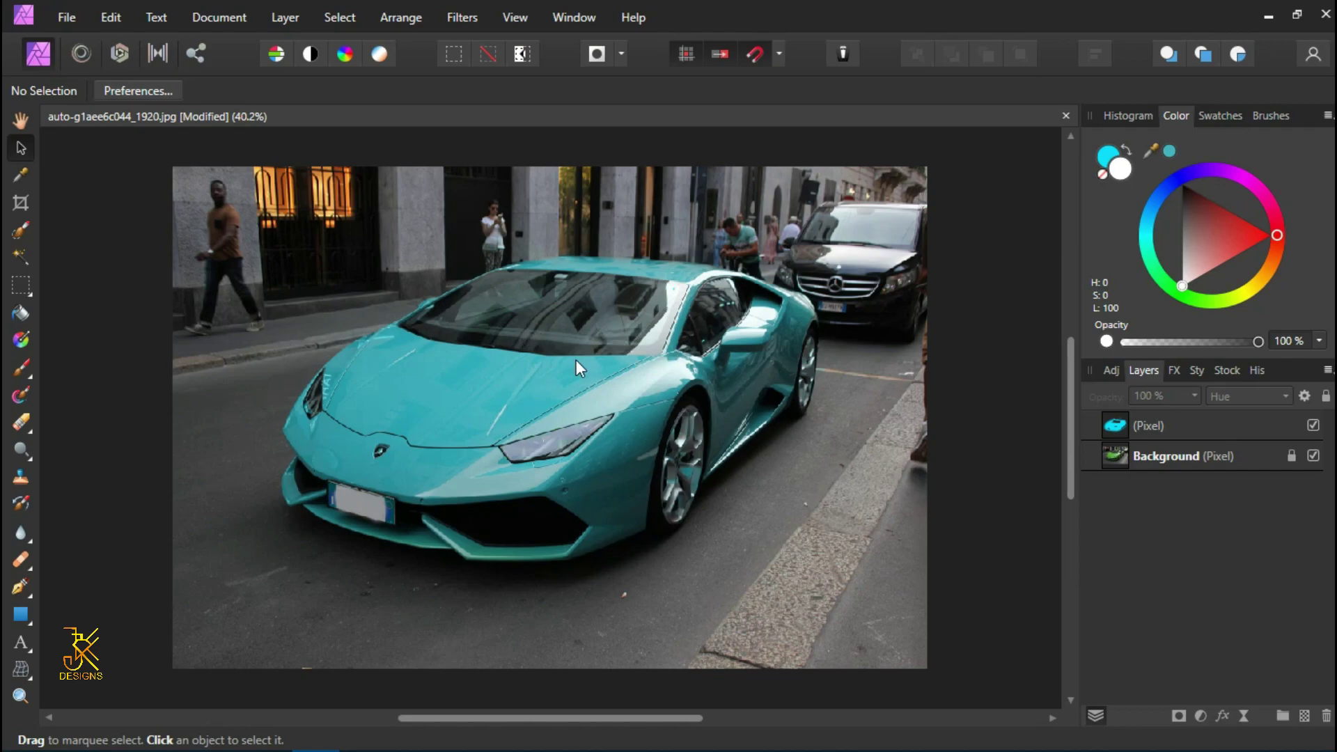
# Step: Delete the teal Pixel layer and add a new empty pixel layer above Background
pyautogui.click(1166, 423)
pyautogui.press('Delete')
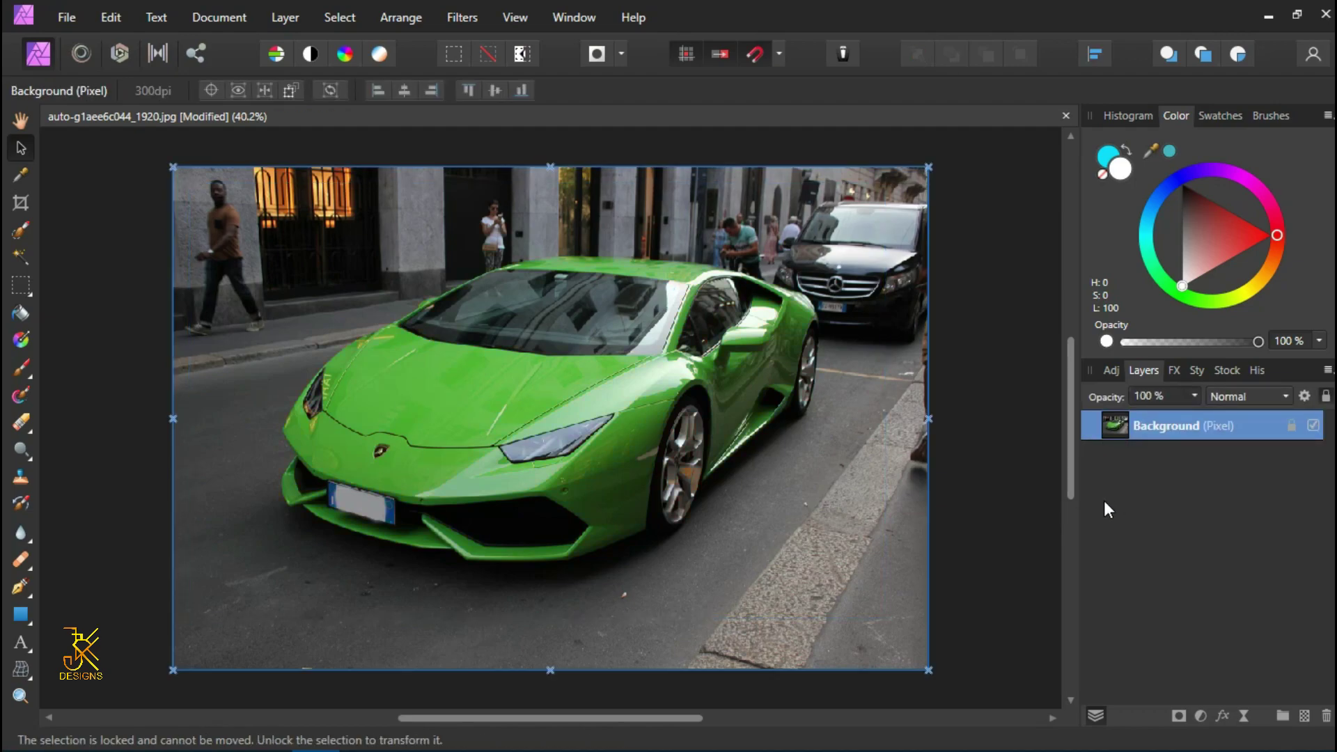
pyautogui.click(1103, 508)
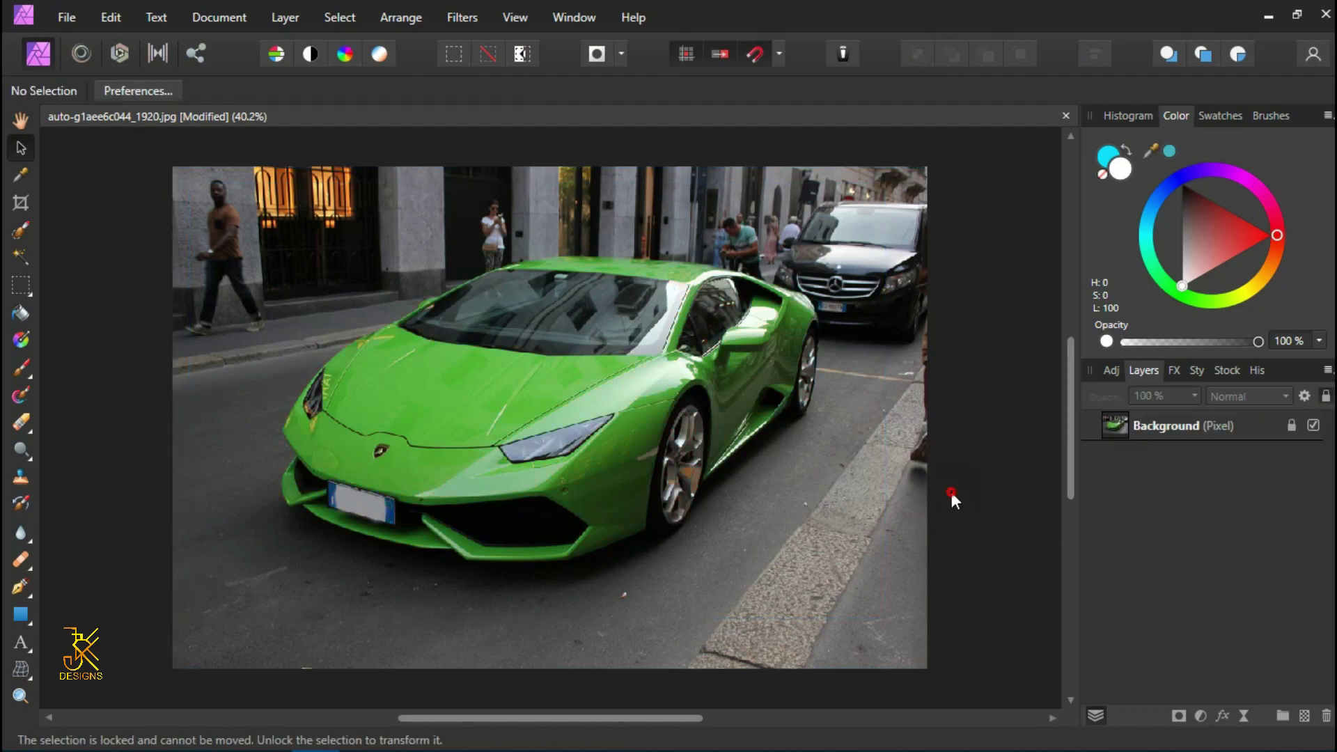
pyautogui.click(1159, 431)
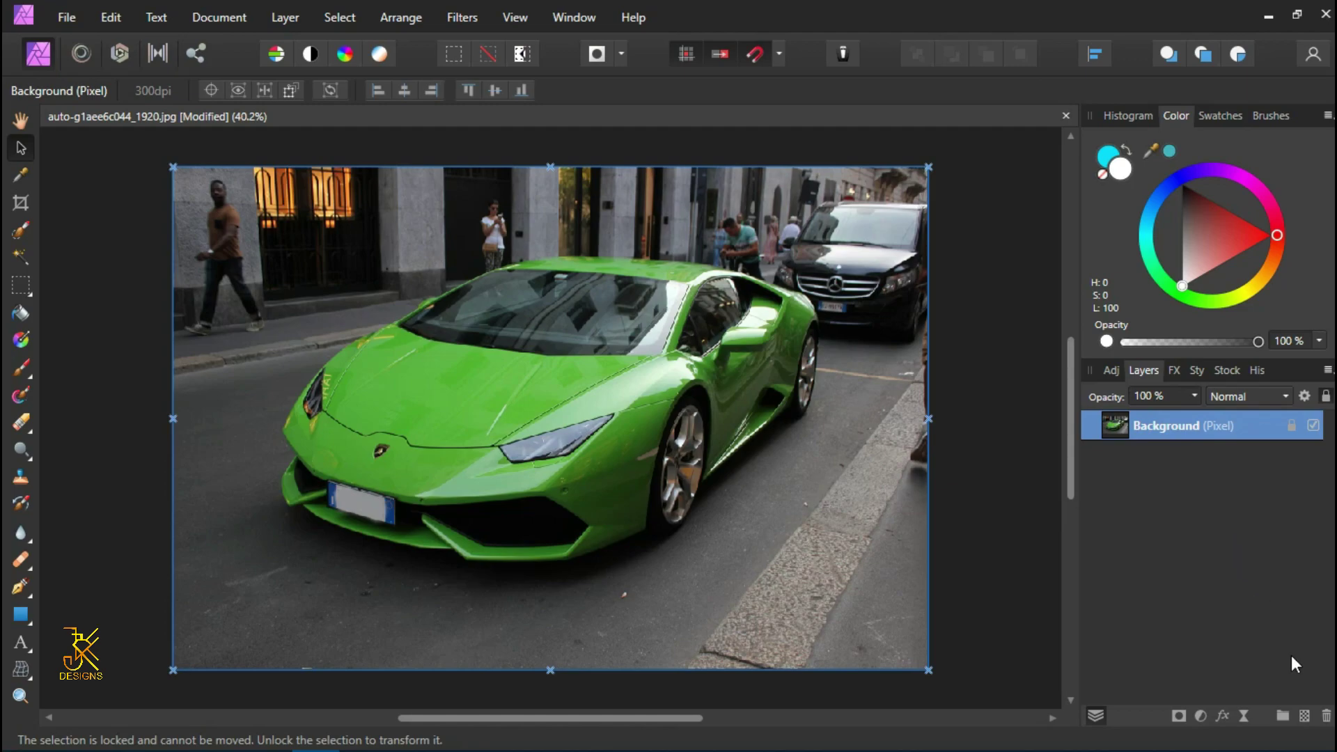
pyautogui.click(1306, 716)
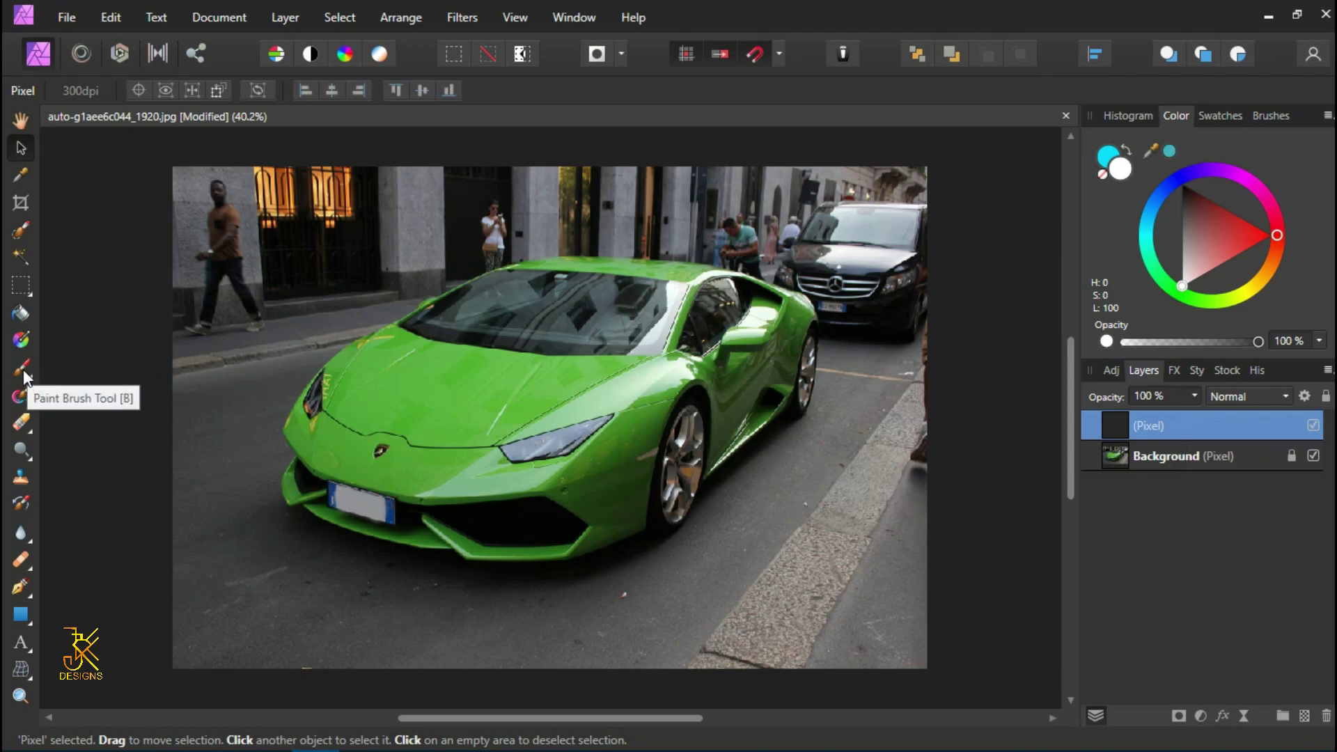
# Step: Paint a large, 0%-hardness cyan brushstroke across the whole car
pyautogui.press('b')
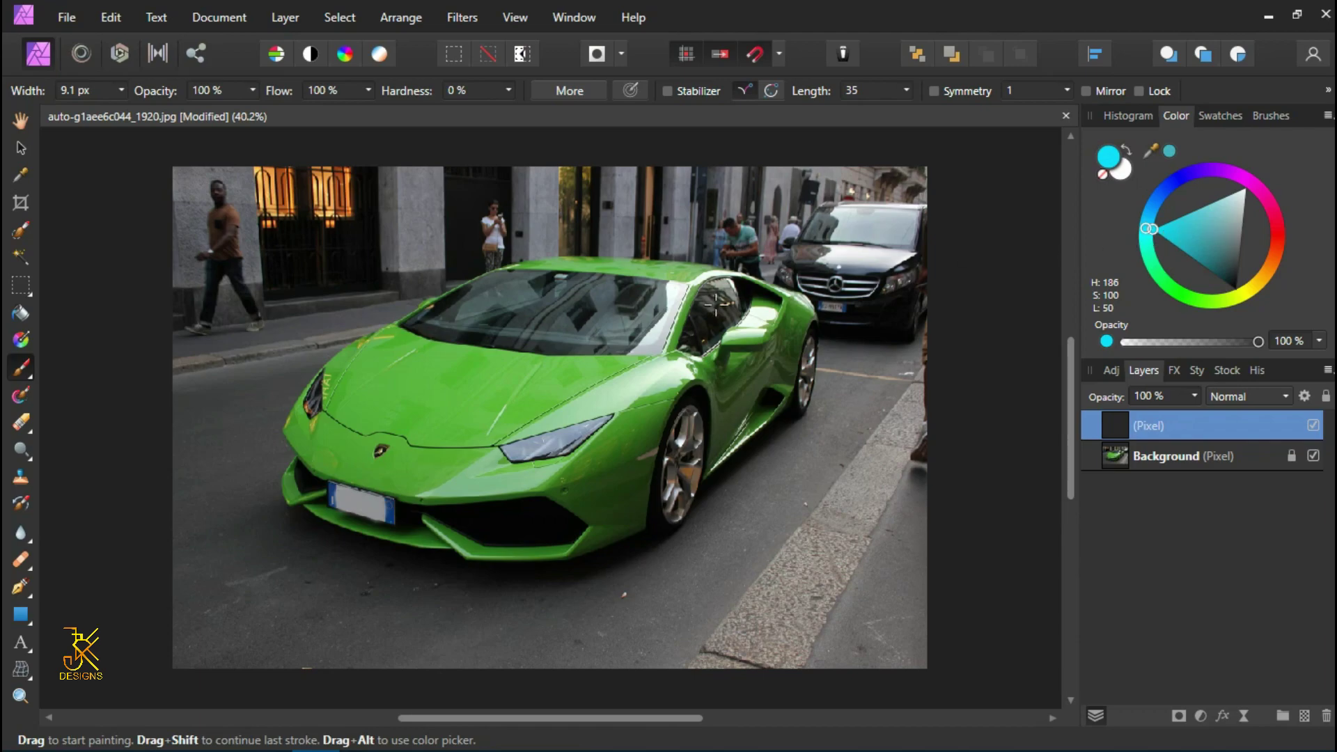
pyautogui.press(']')
pyautogui.press(']')
pyautogui.press(']')
pyautogui.press(']')
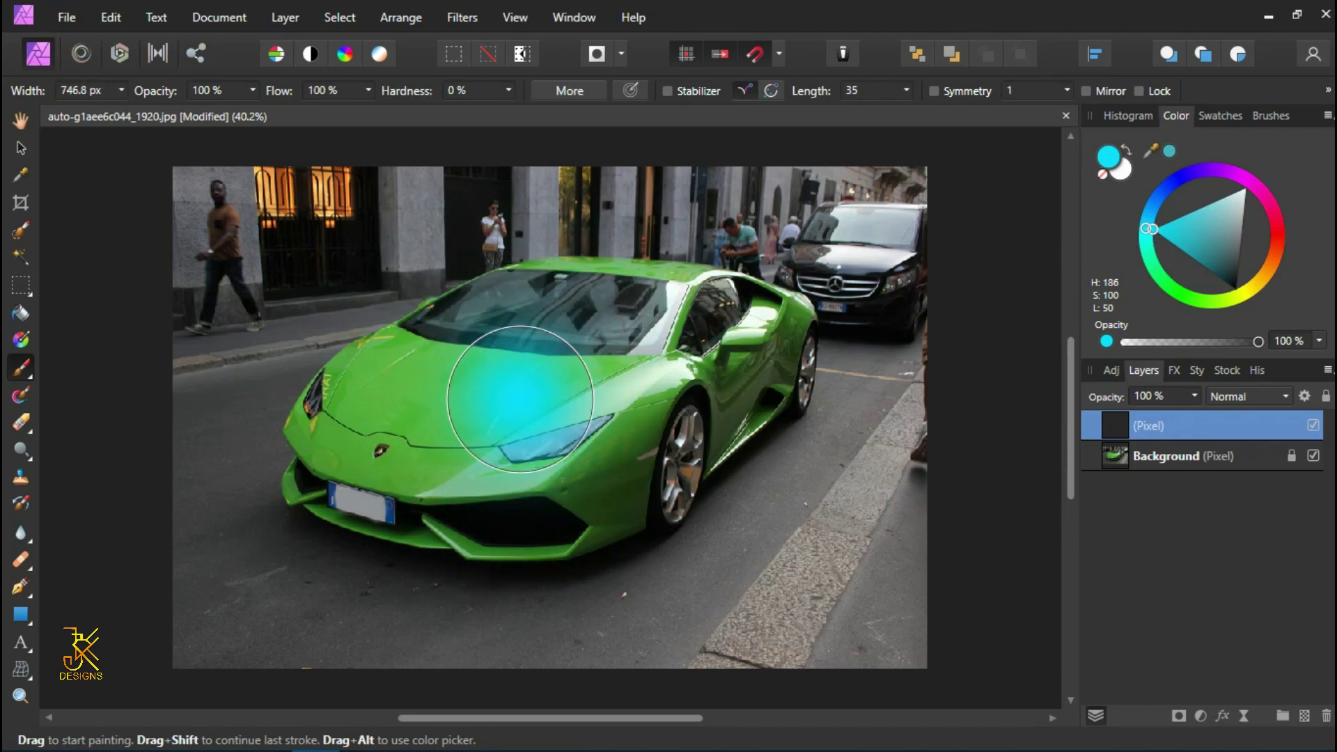
pyautogui.click(506, 89)
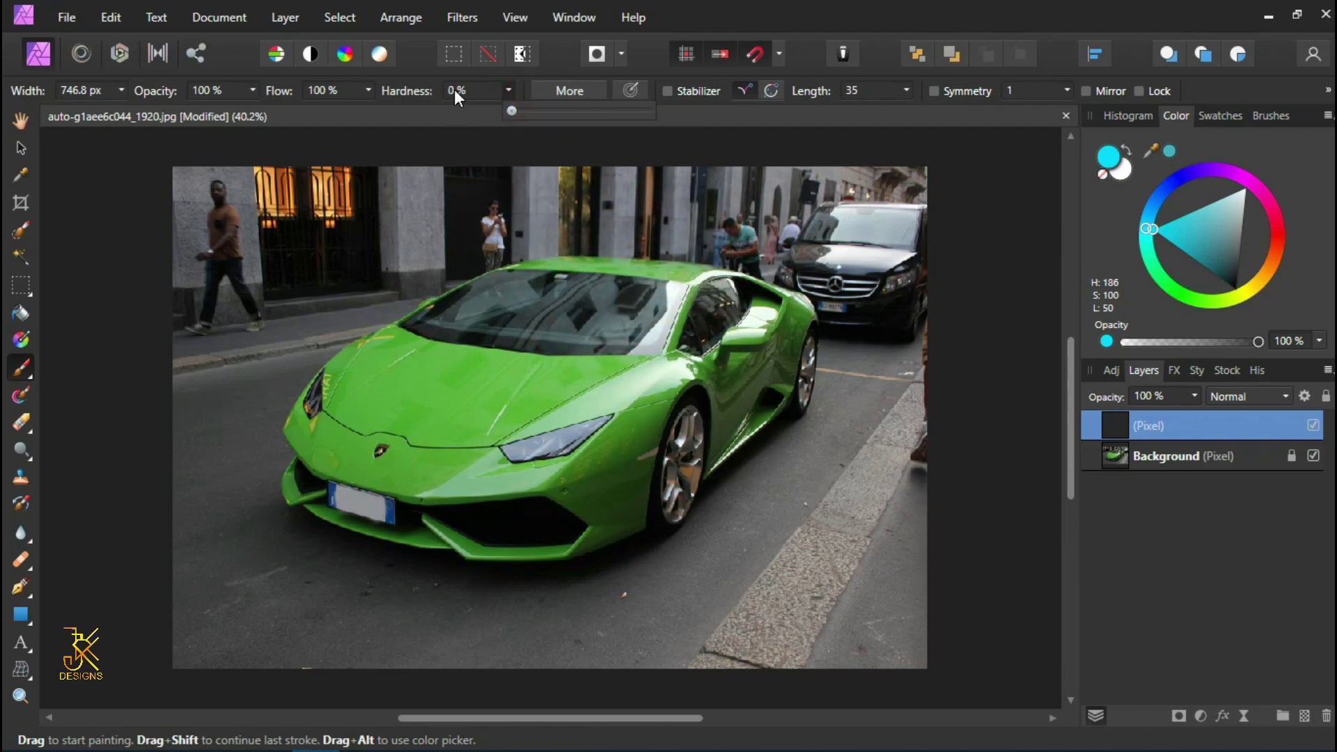
pyautogui.click(471, 390)
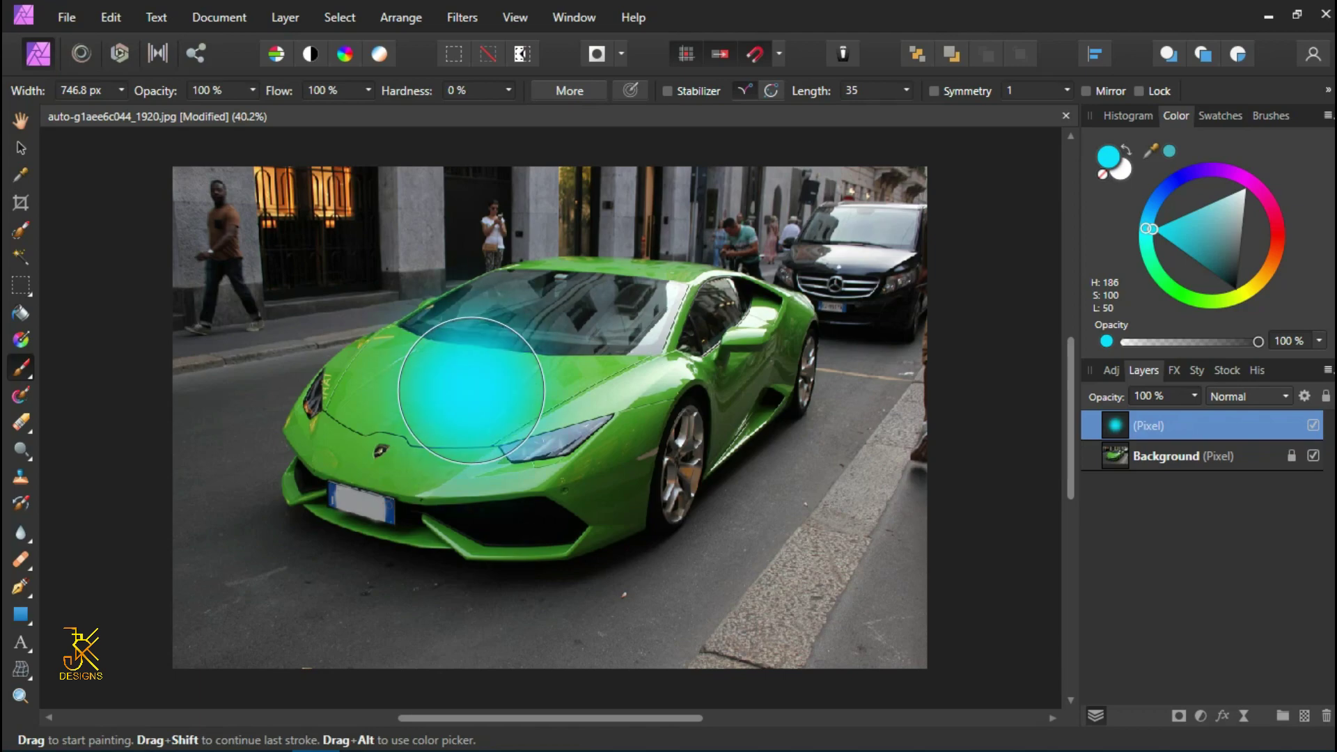
pyautogui.moveTo(471, 389)
pyautogui.mouseDown()
pyautogui.moveTo(627, 376)
pyautogui.moveTo(369, 388)
pyautogui.moveTo(501, 314)
pyautogui.moveTo(606, 303)
pyautogui.moveTo(616, 418)
pyautogui.moveTo(508, 491)
pyautogui.moveTo(366, 485)
pyautogui.moveTo(314, 418)
pyautogui.moveTo(320, 495)
pyautogui.moveTo(476, 513)
pyautogui.moveTo(580, 496)
pyautogui.moveTo(773, 356)
pyautogui.moveTo(804, 307)
pyautogui.moveTo(570, 287)
pyautogui.moveTo(478, 328)
pyautogui.moveTo(584, 397)
pyautogui.moveTo(721, 439)
pyautogui.moveTo(710, 387)
pyautogui.moveTo(812, 387)
pyautogui.moveTo(648, 355)
pyautogui.moveTo(609, 381)
pyautogui.mouseUp()
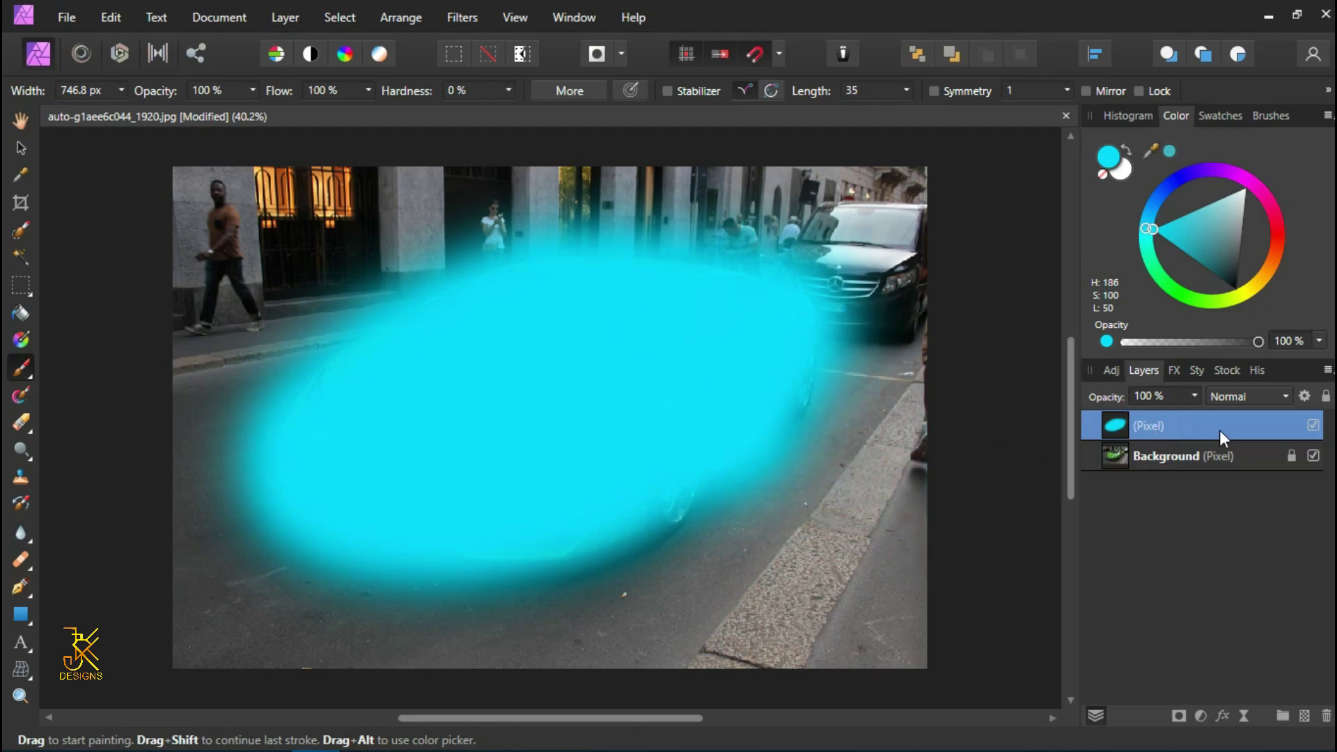
# Step: Set the cyan paint layer's blend mode to Hue
pyautogui.click(1274, 398)
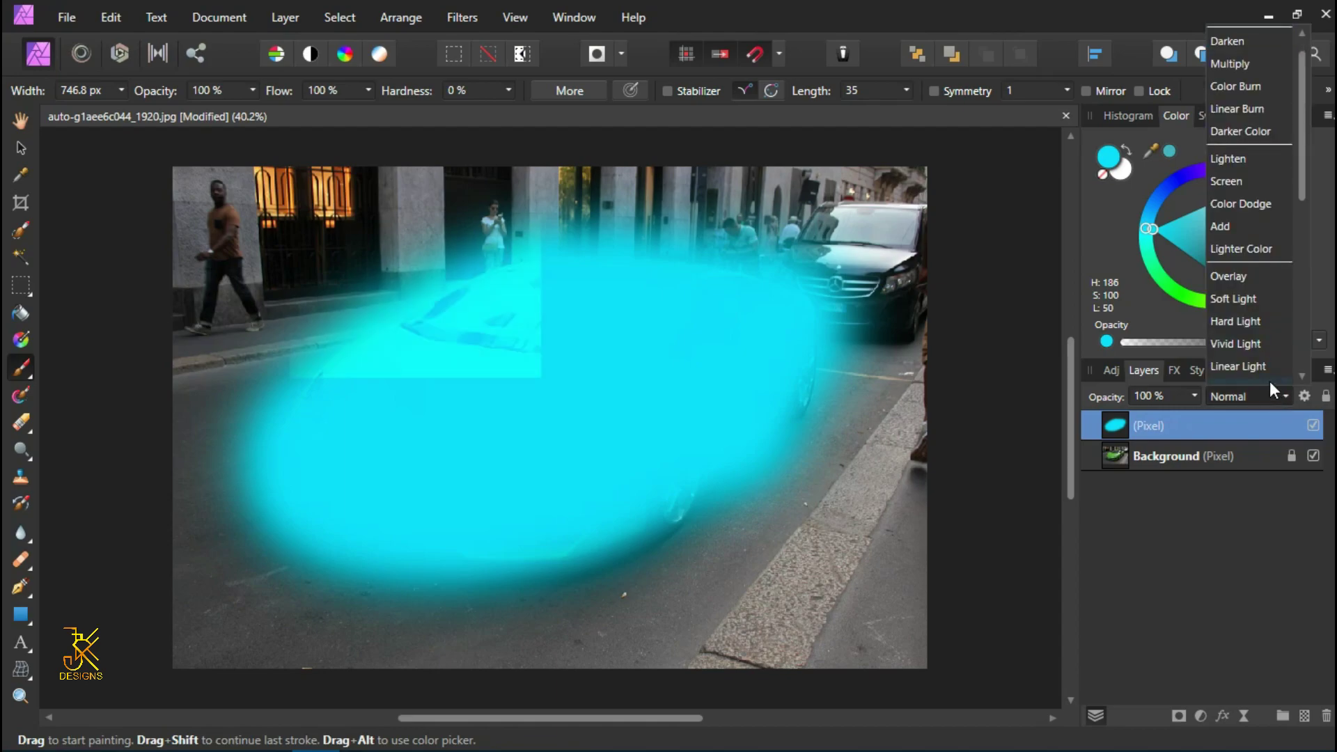
pyautogui.scroll(-3, 1262, 345)
pyautogui.scroll(-2, 1262, 345)
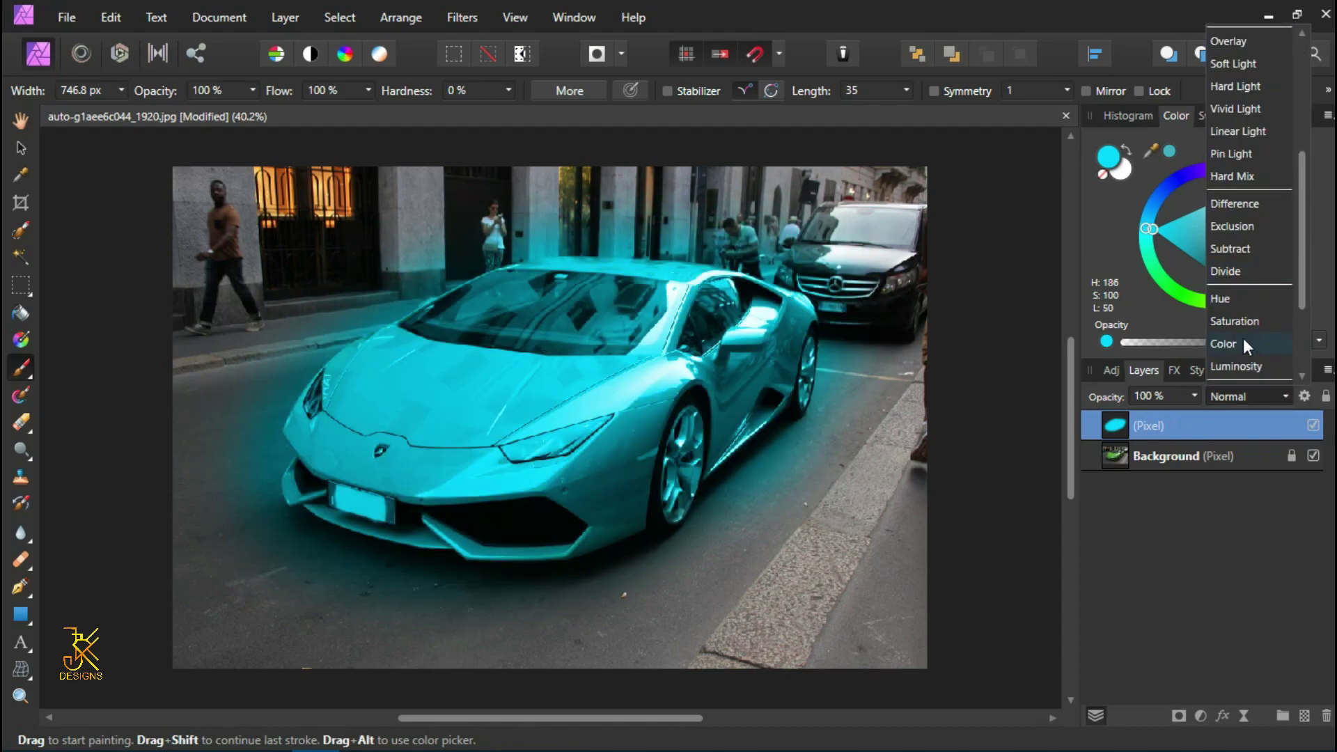
pyautogui.click(1246, 301)
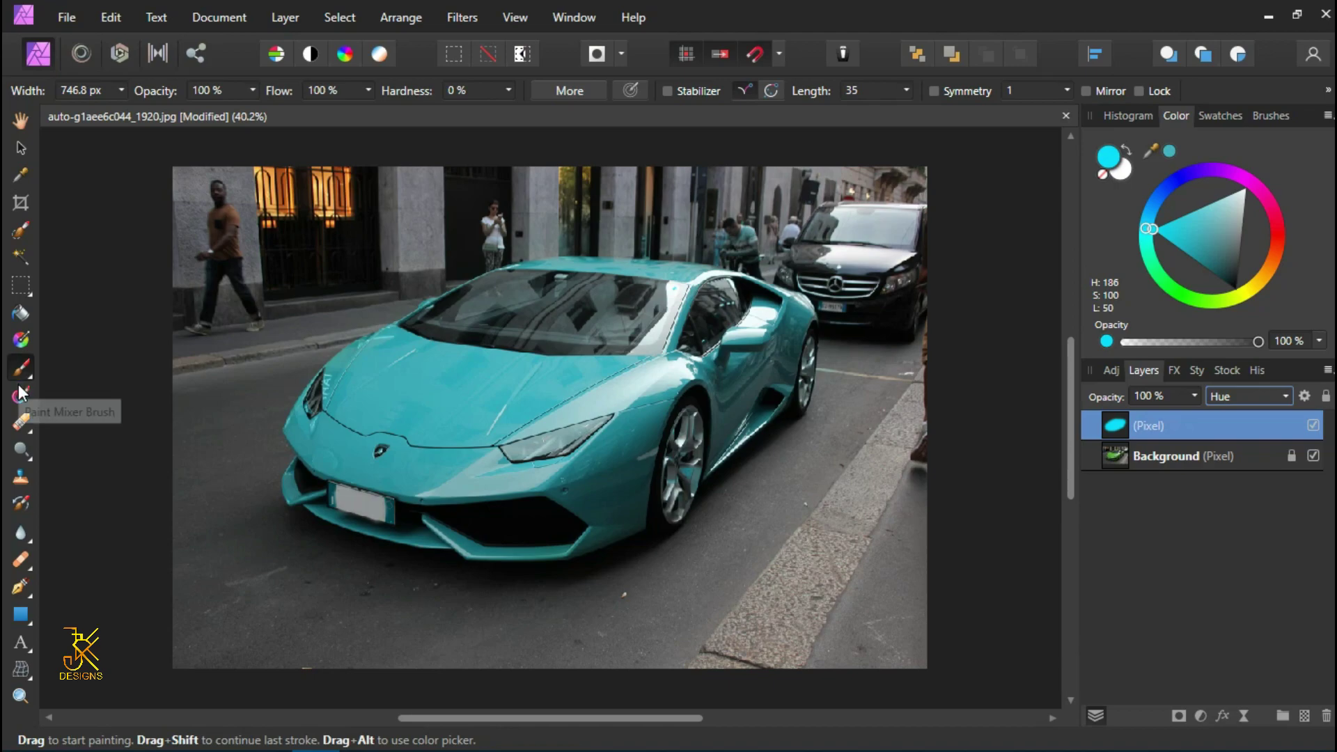
# Step: With an enlarged Erase Brush, remove cyan overspill around the front bumper and licence plate
pyautogui.click(23, 426)
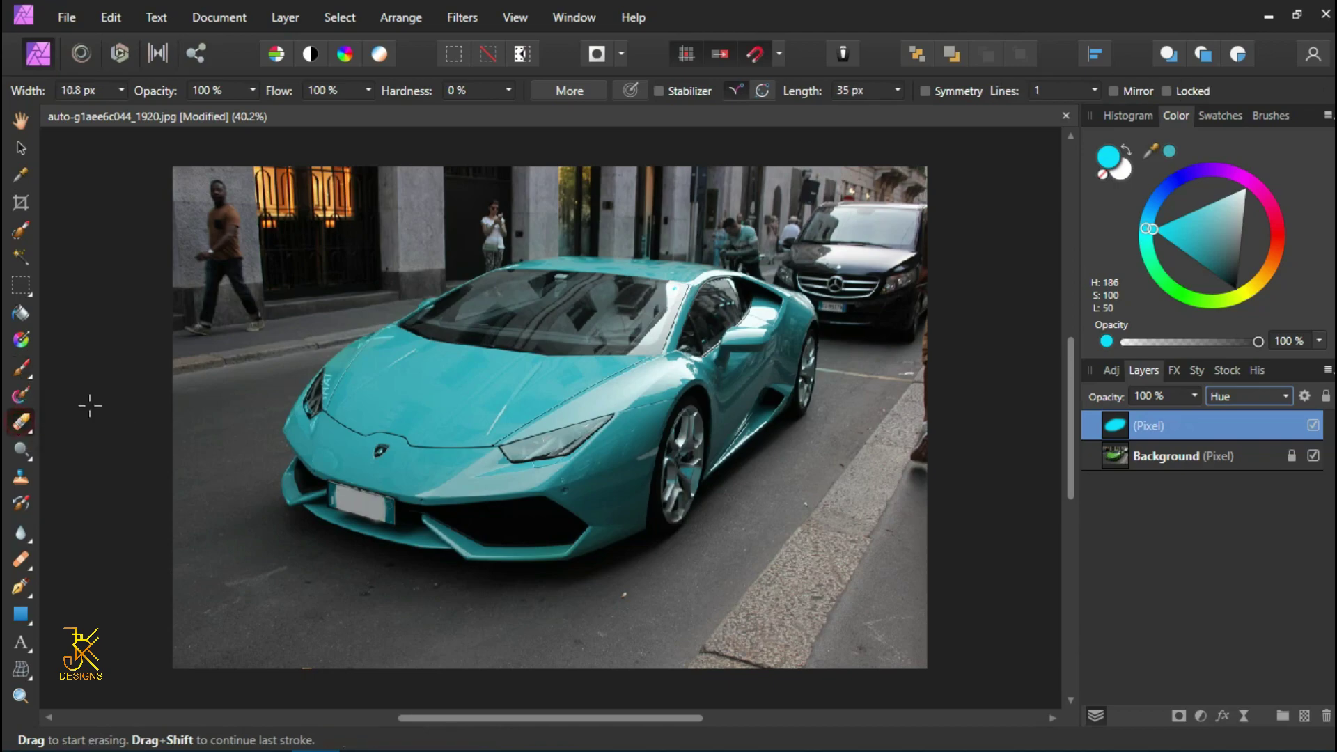
pyautogui.scroll(5, 671, 254)
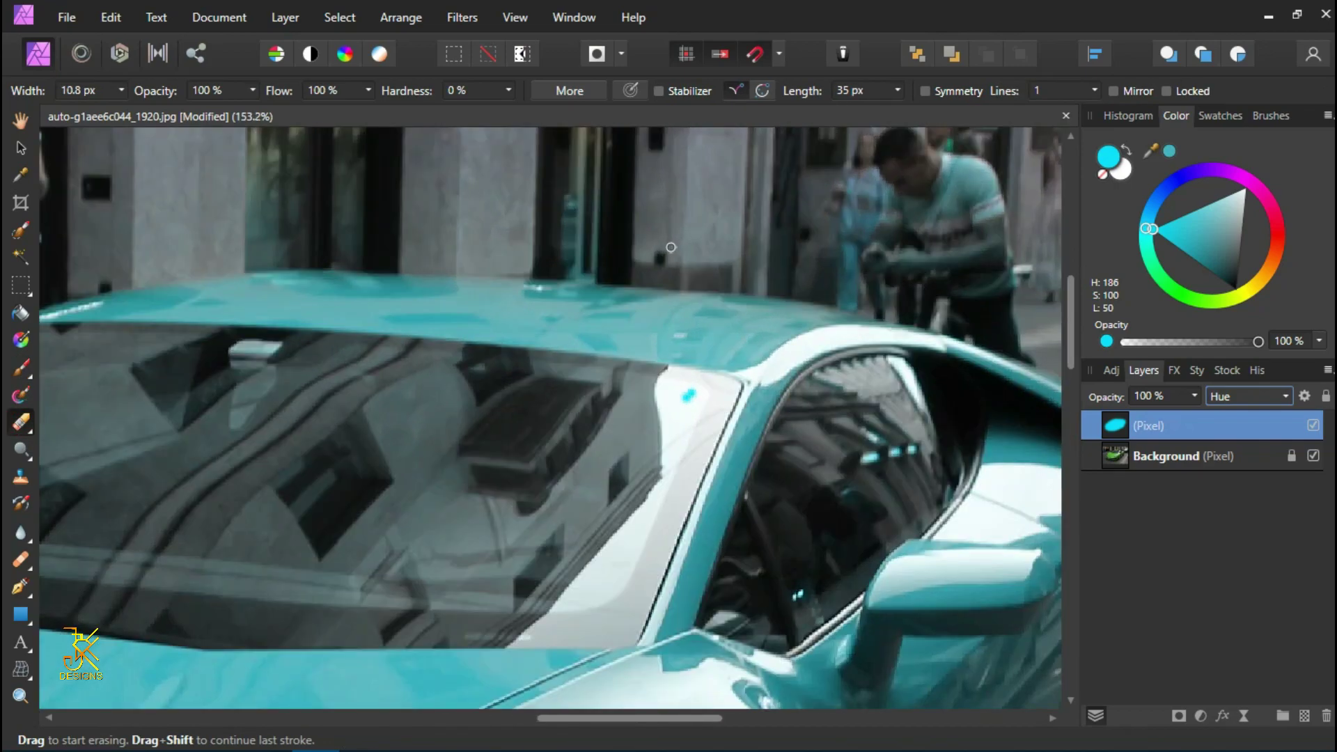
pyautogui.moveTo(863, 250); pyautogui.dragTo(766, 380)
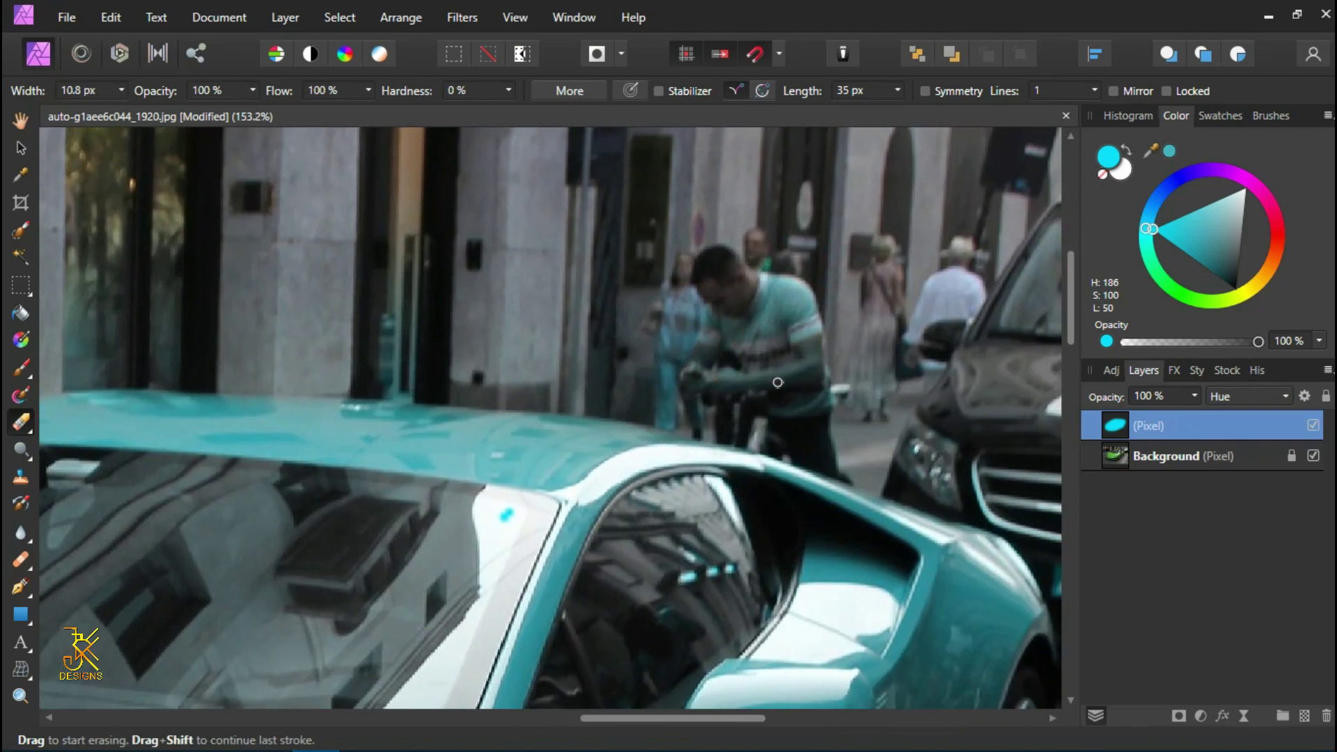
pyautogui.press(']')
pyautogui.press(']')
pyautogui.press(']')
pyautogui.press(']')
pyautogui.press(']')
pyautogui.press(']')
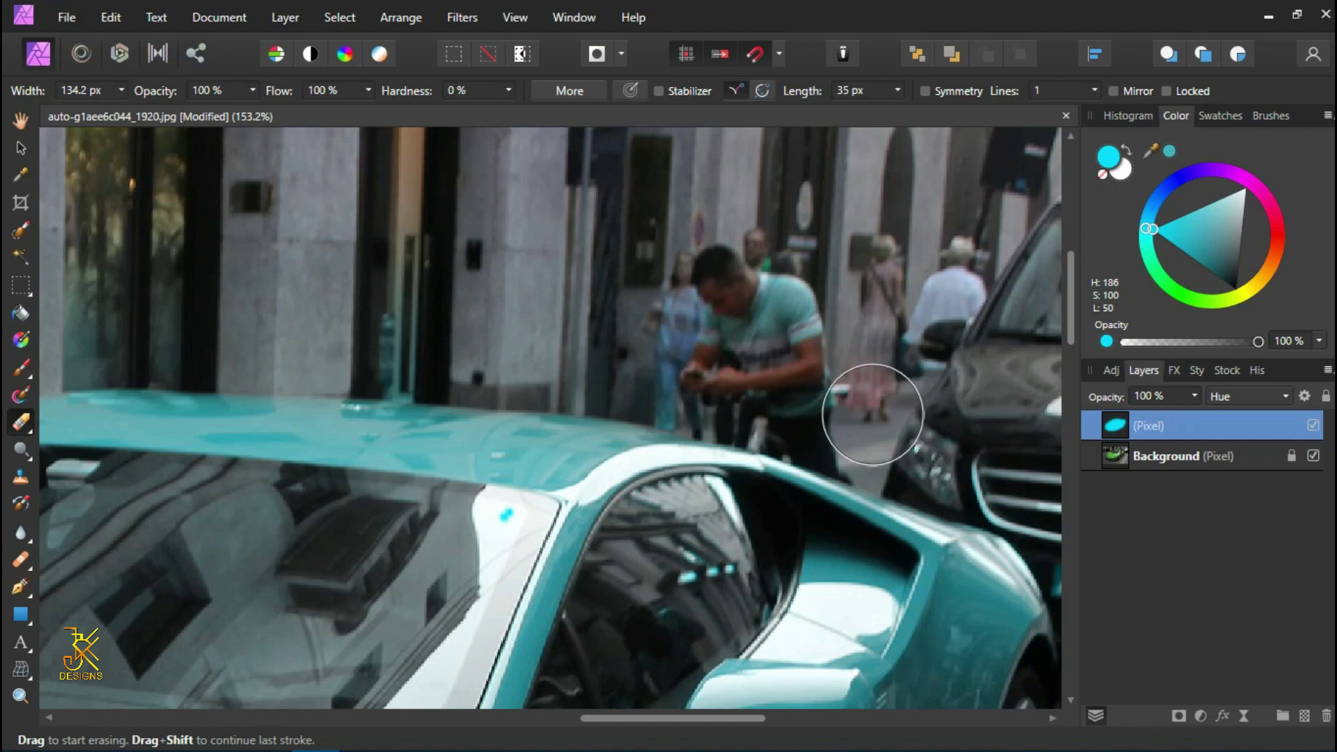
pyautogui.press('space')
pyautogui.moveTo(655, 349); pyautogui.dragTo(322, 244)
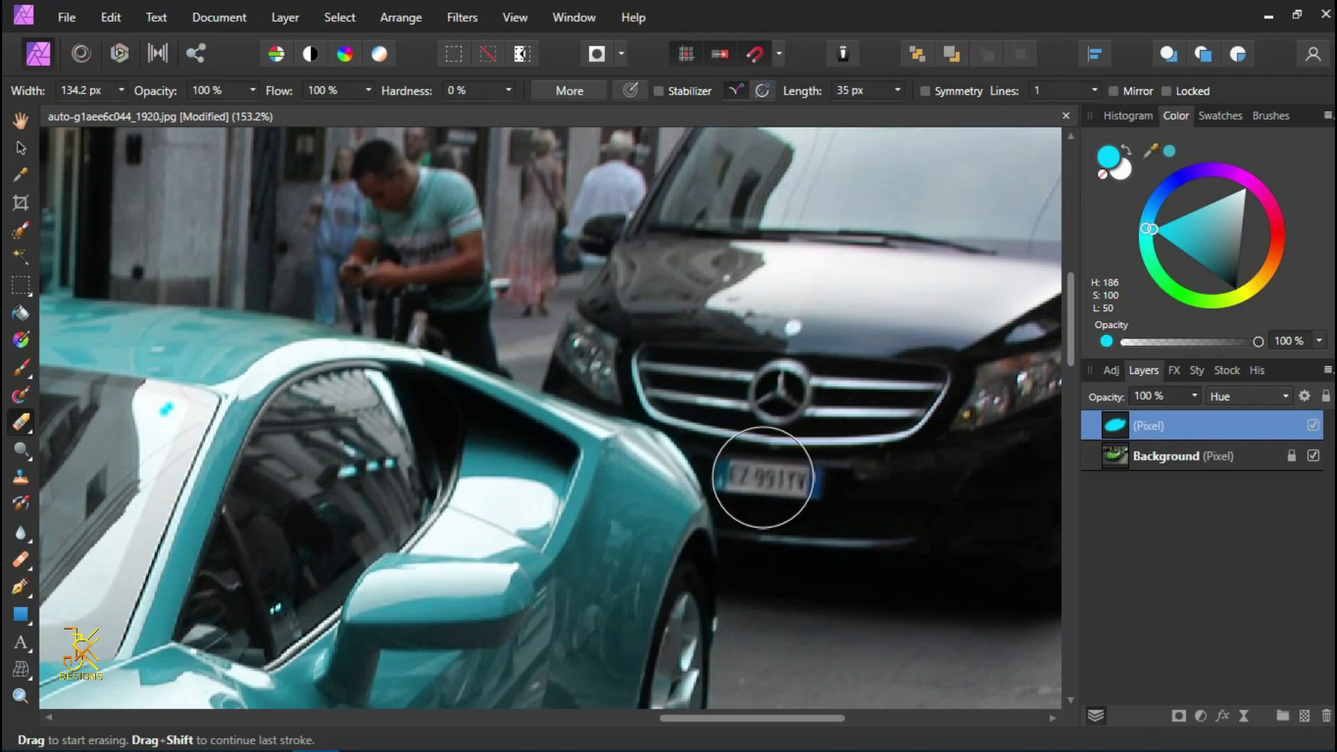
pyautogui.press('space')
pyautogui.moveTo(849, 581); pyautogui.dragTo(867, 277)
pyautogui.press('space')
pyautogui.moveTo(794, 499); pyautogui.dragTo(856, 334)
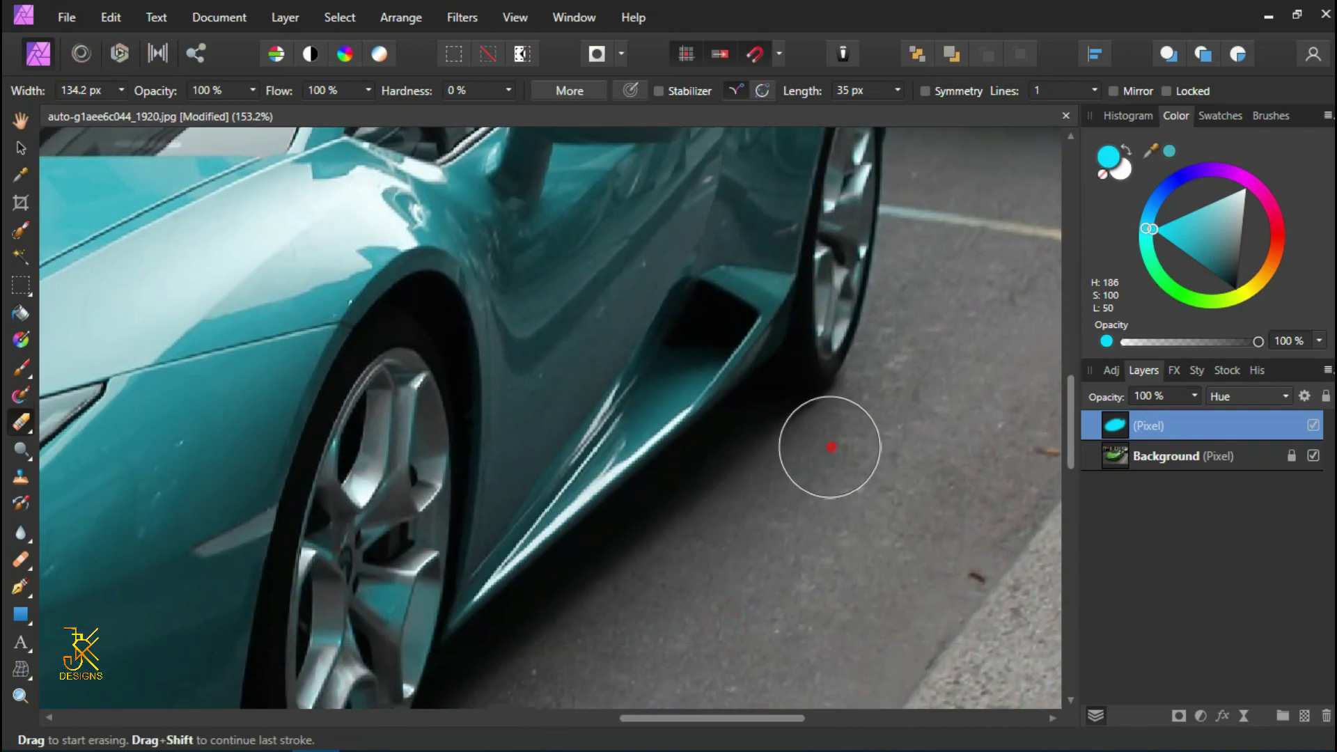
pyautogui.press('space')
pyautogui.moveTo(544, 653); pyautogui.dragTo(920, 584)
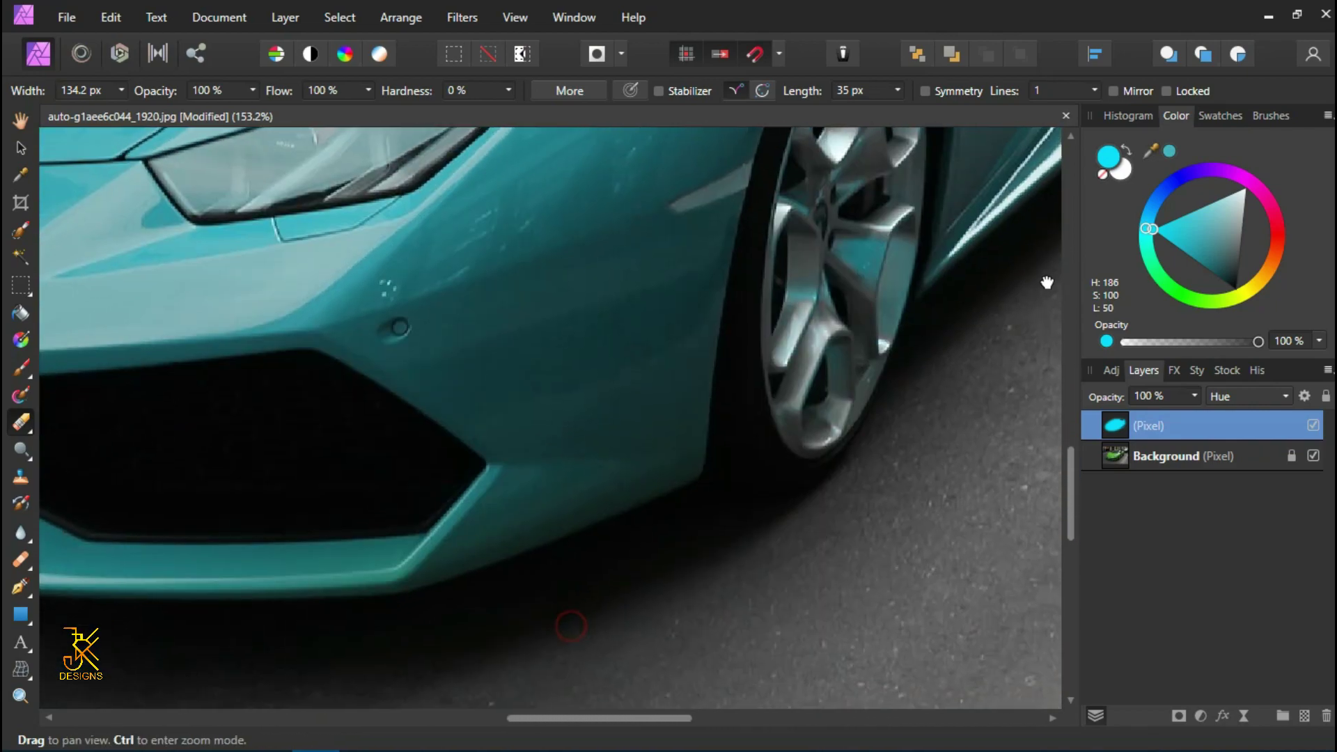
pyautogui.press('space')
pyautogui.moveTo(427, 645); pyautogui.dragTo(971, 522)
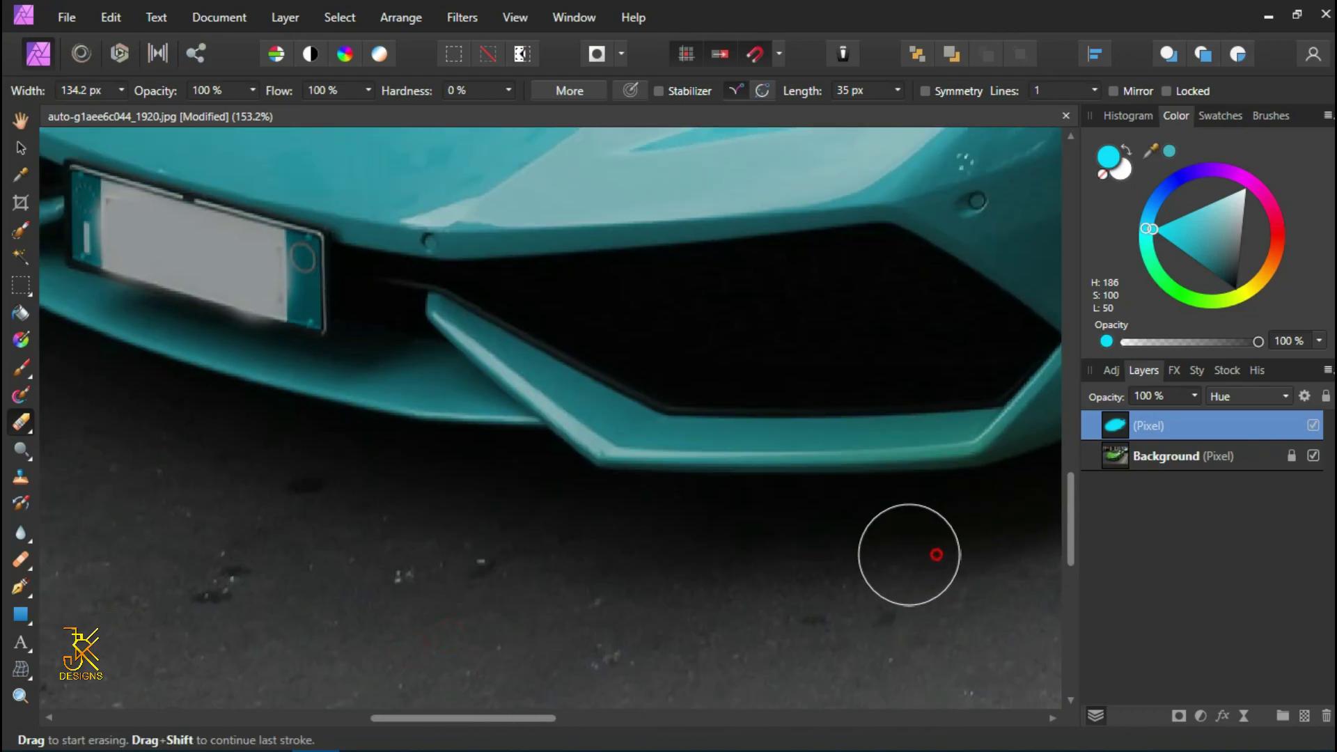
pyautogui.press('space')
pyautogui.moveTo(183, 470)
pyautogui.mouseDown()
pyautogui.moveTo(404, 568)
pyautogui.moveTo(491, 564)
pyautogui.mouseUp()
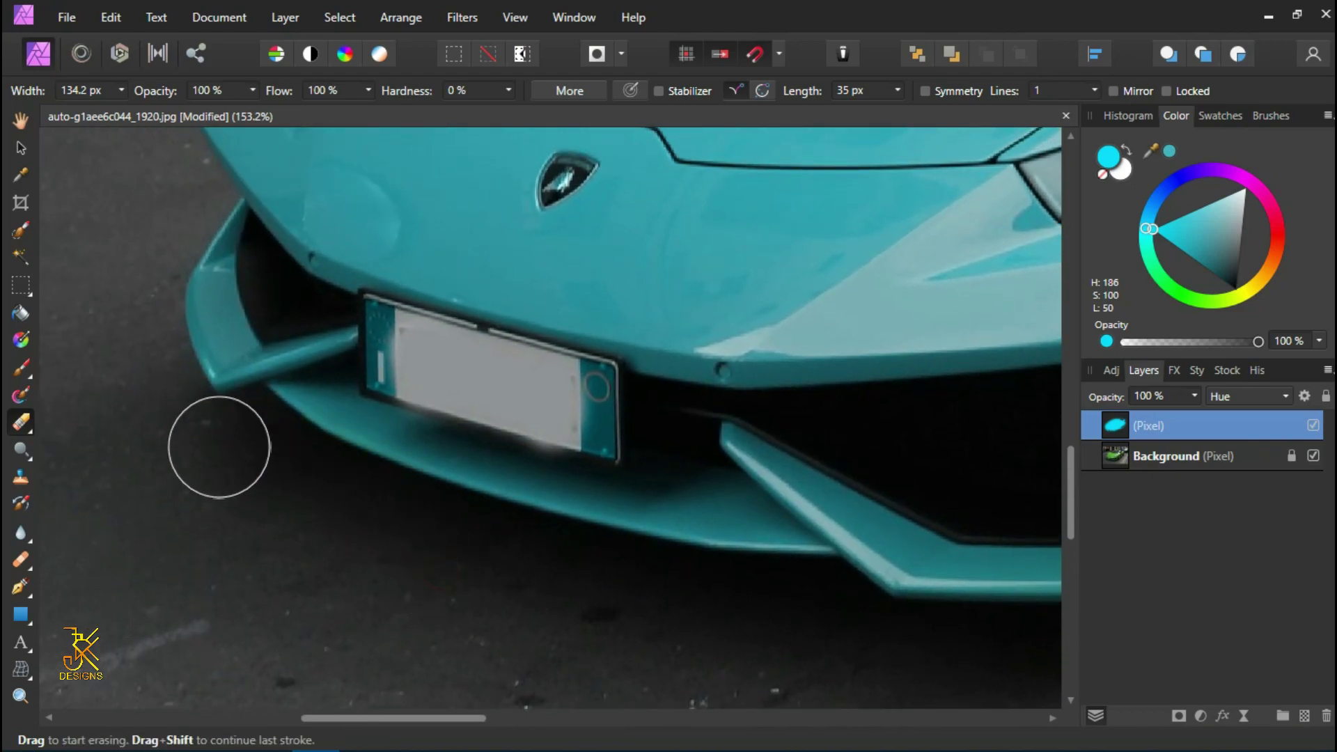
pyautogui.scroll(-3, 442, 403)
pyautogui.scroll(2, 596, 305)
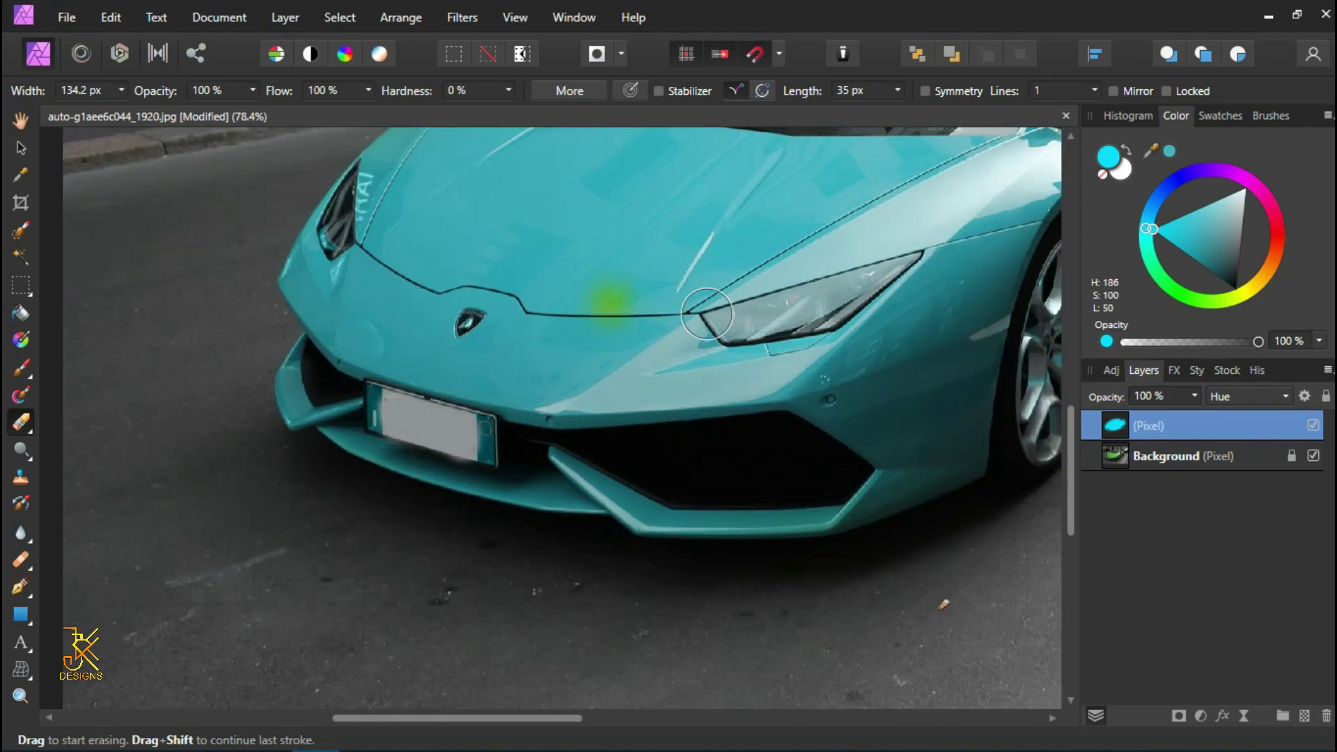
pyautogui.scroll(2, 830, 324)
# Step: Erase the cyan spill along the headlight edges with a smaller Erase Brush
pyautogui.moveTo(838, 320); pyautogui.dragTo(804, 293)
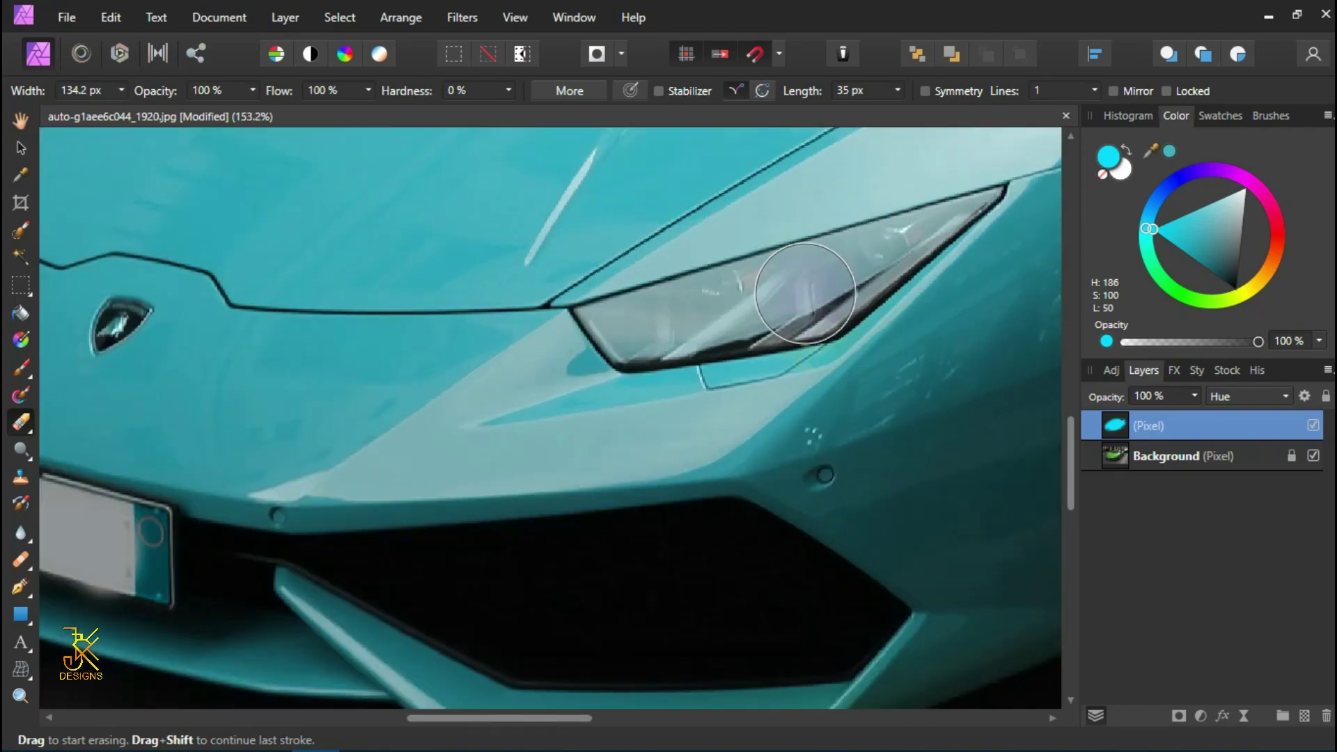
pyautogui.press('[')
pyautogui.press('[')
pyautogui.press('[')
pyautogui.press('[')
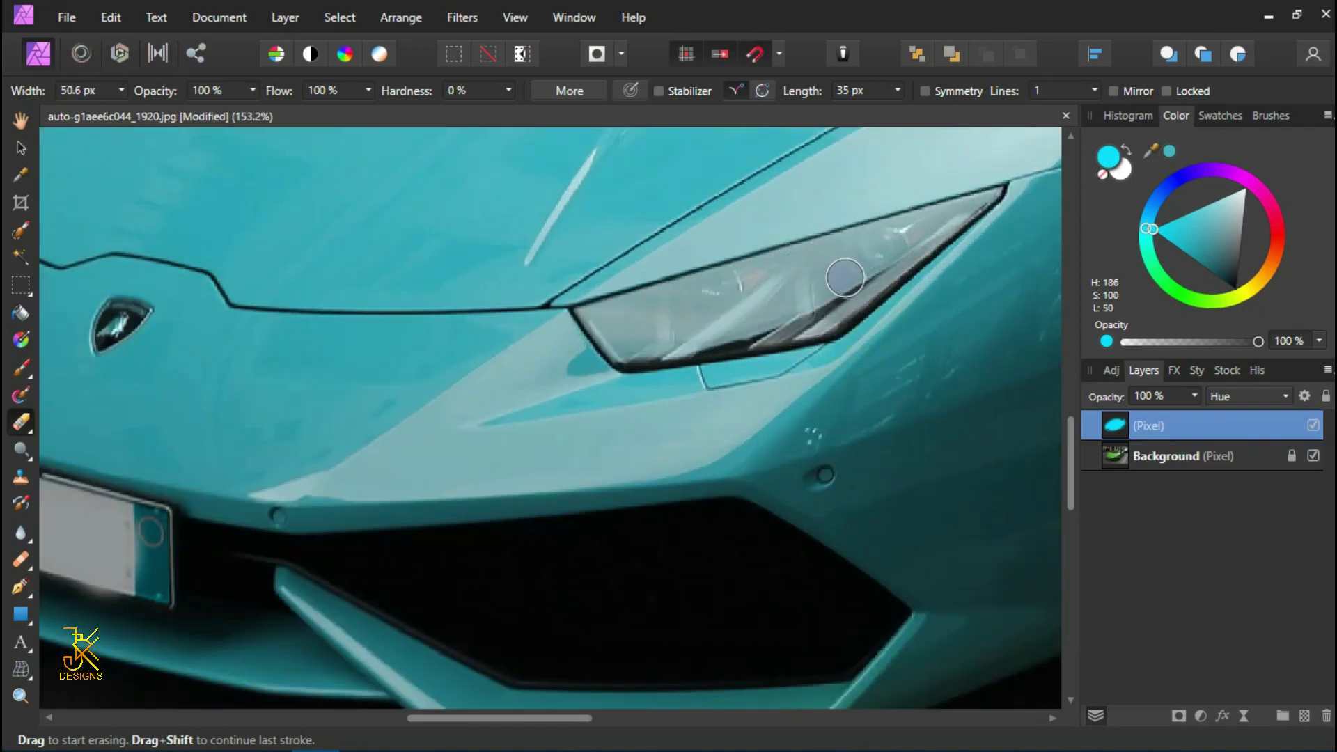
pyautogui.press('[')
pyautogui.press('[')
pyautogui.press('[')
pyautogui.scroll(-2, 952, 217)
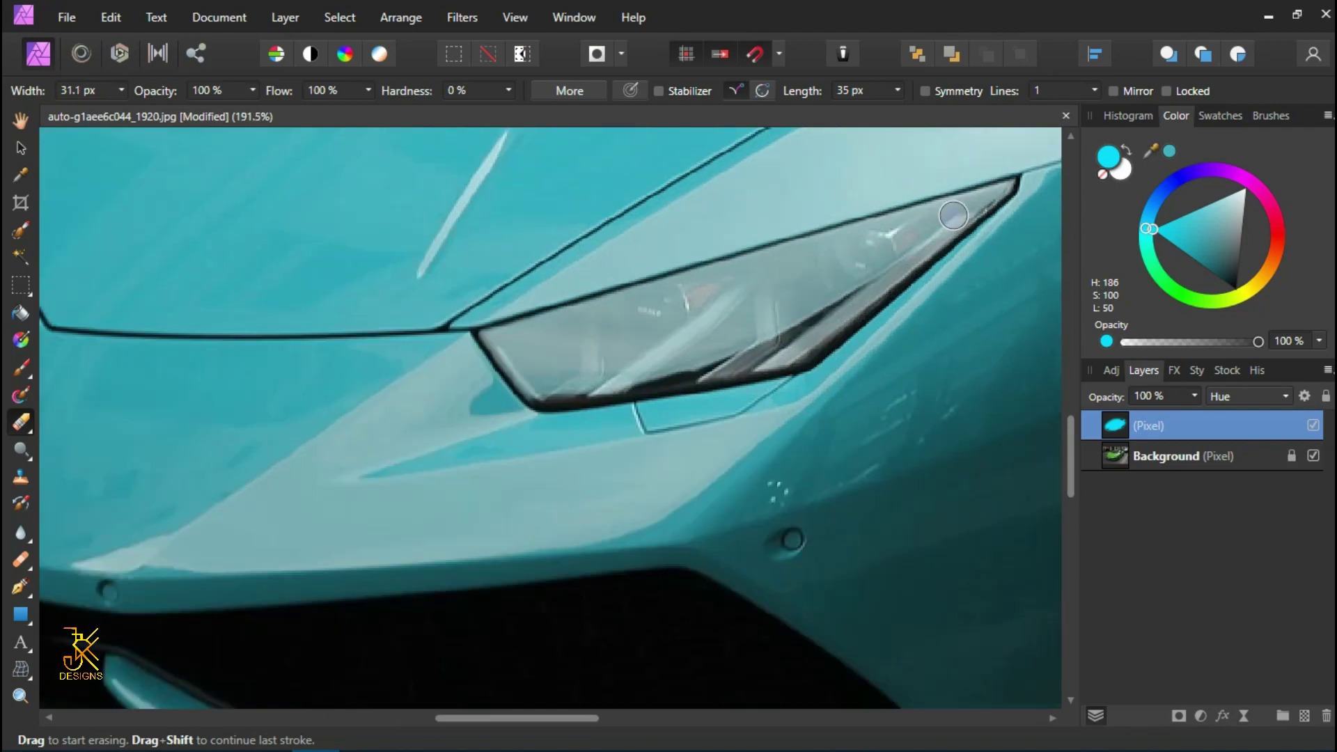
pyautogui.scroll(4, 945, 220)
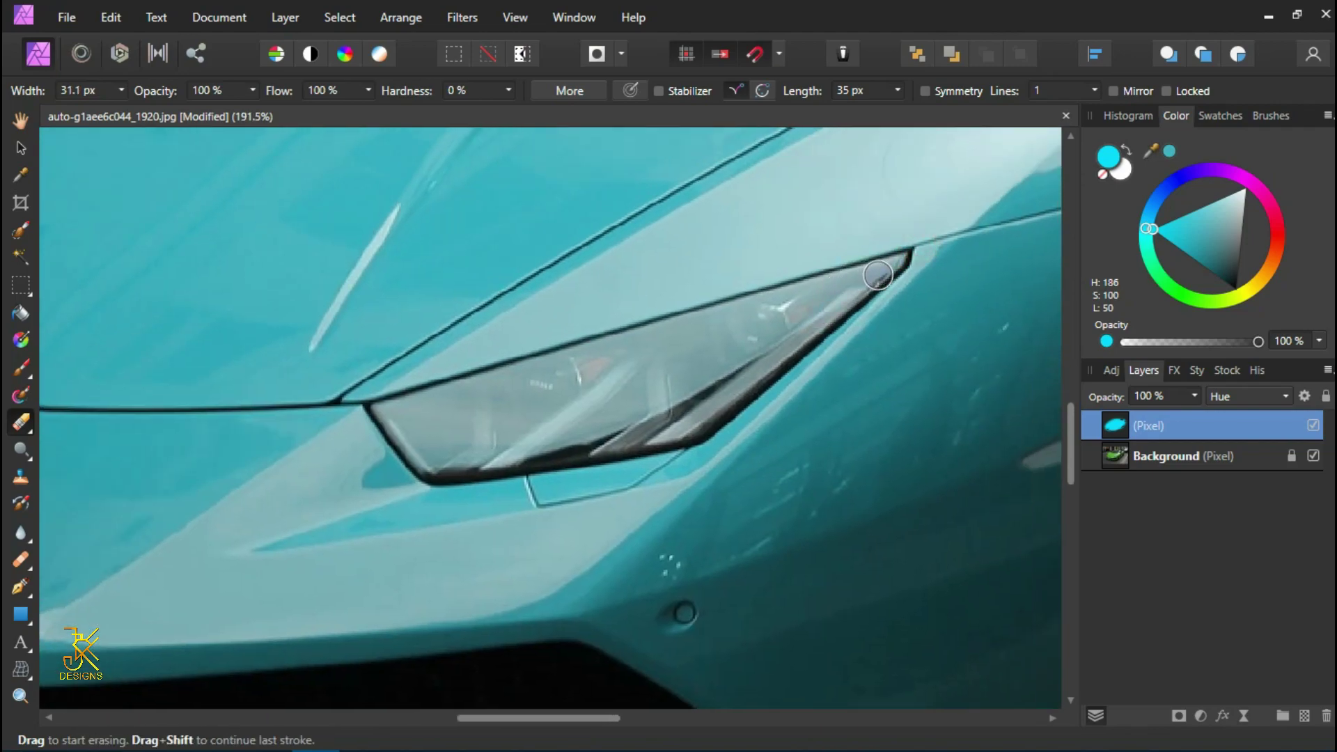
pyautogui.moveTo(888, 270)
pyautogui.mouseDown()
pyautogui.moveTo(618, 424)
pyautogui.moveTo(460, 451)
pyautogui.moveTo(500, 415)
pyautogui.moveTo(554, 419)
pyautogui.moveTo(423, 438)
pyautogui.moveTo(439, 412)
pyautogui.moveTo(491, 391)
pyautogui.moveTo(643, 405)
pyautogui.moveTo(580, 438)
pyautogui.moveTo(674, 333)
pyautogui.moveTo(714, 335)
pyautogui.mouseUp()
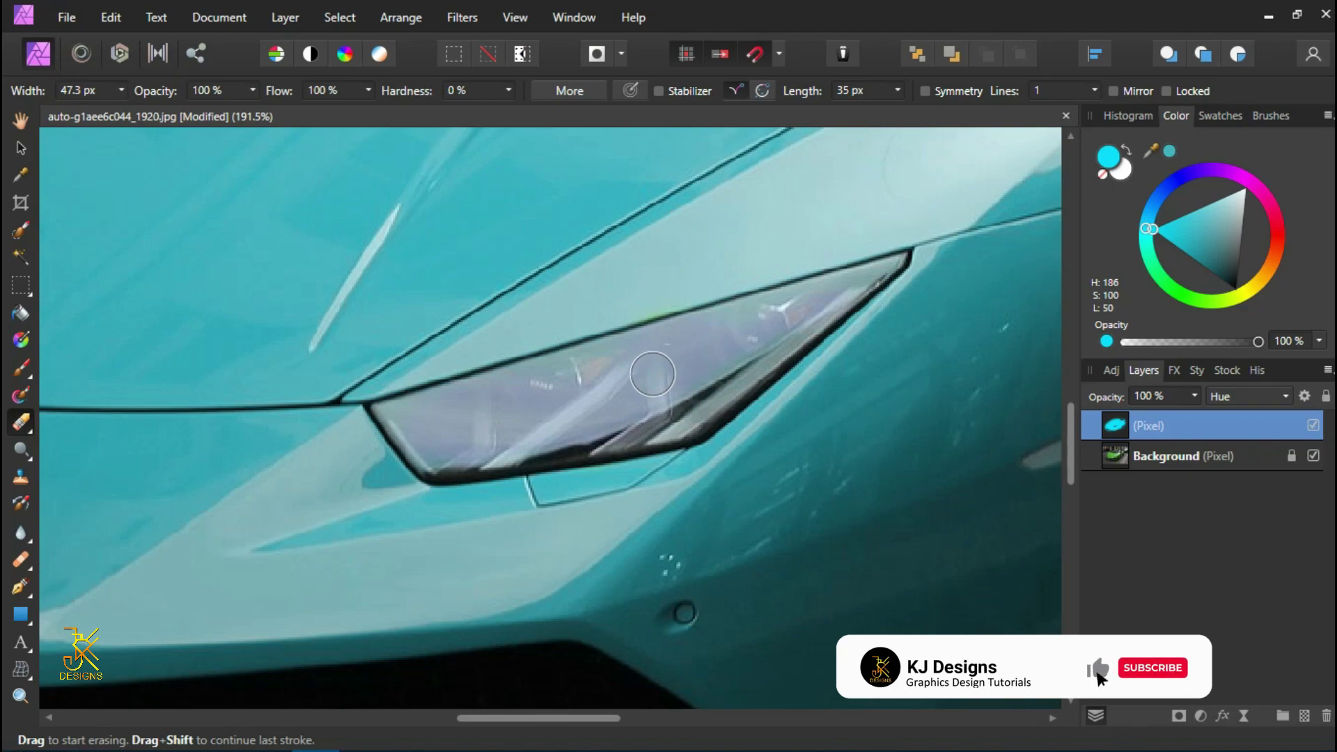
# Step: Erase spill along the headlight's lower edge and repaint the green patch below it teal
pyautogui.press('b')
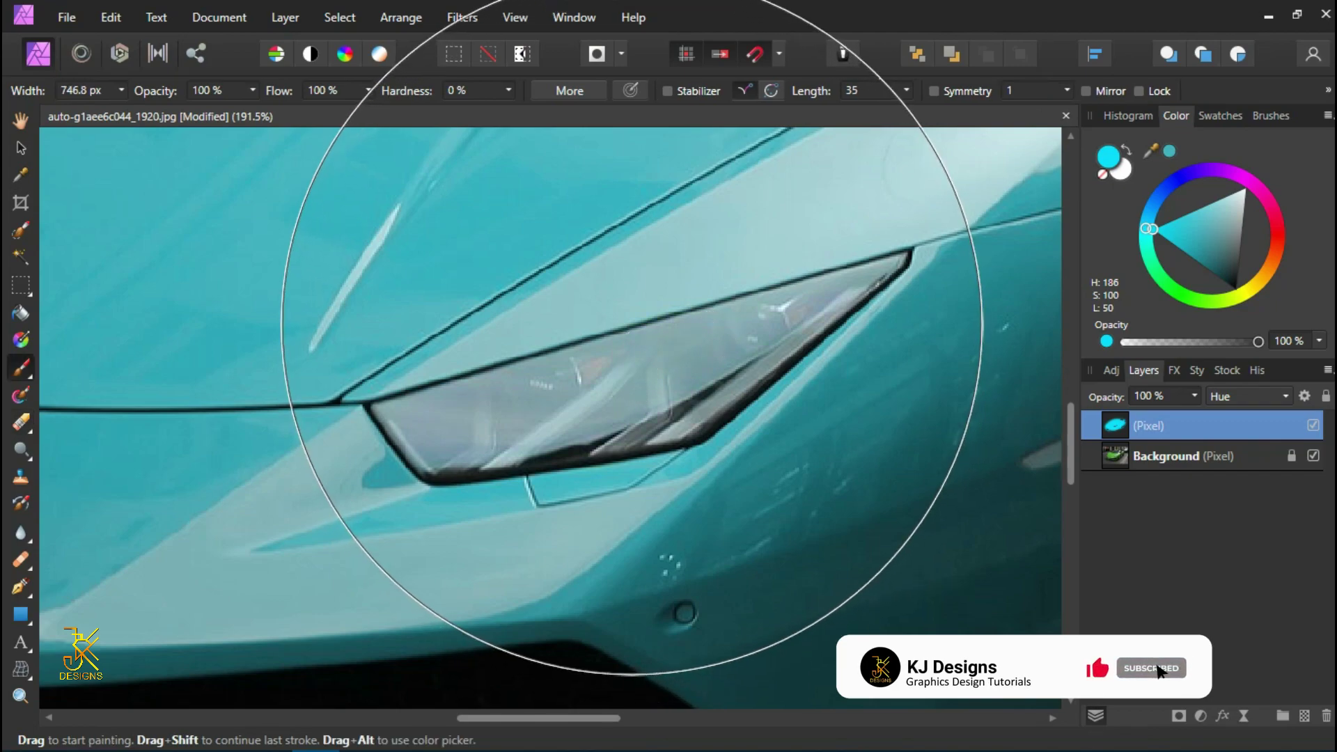
pyautogui.press('[')
pyautogui.press('[')
pyautogui.press('[')
pyautogui.press('[')
pyautogui.press('[')
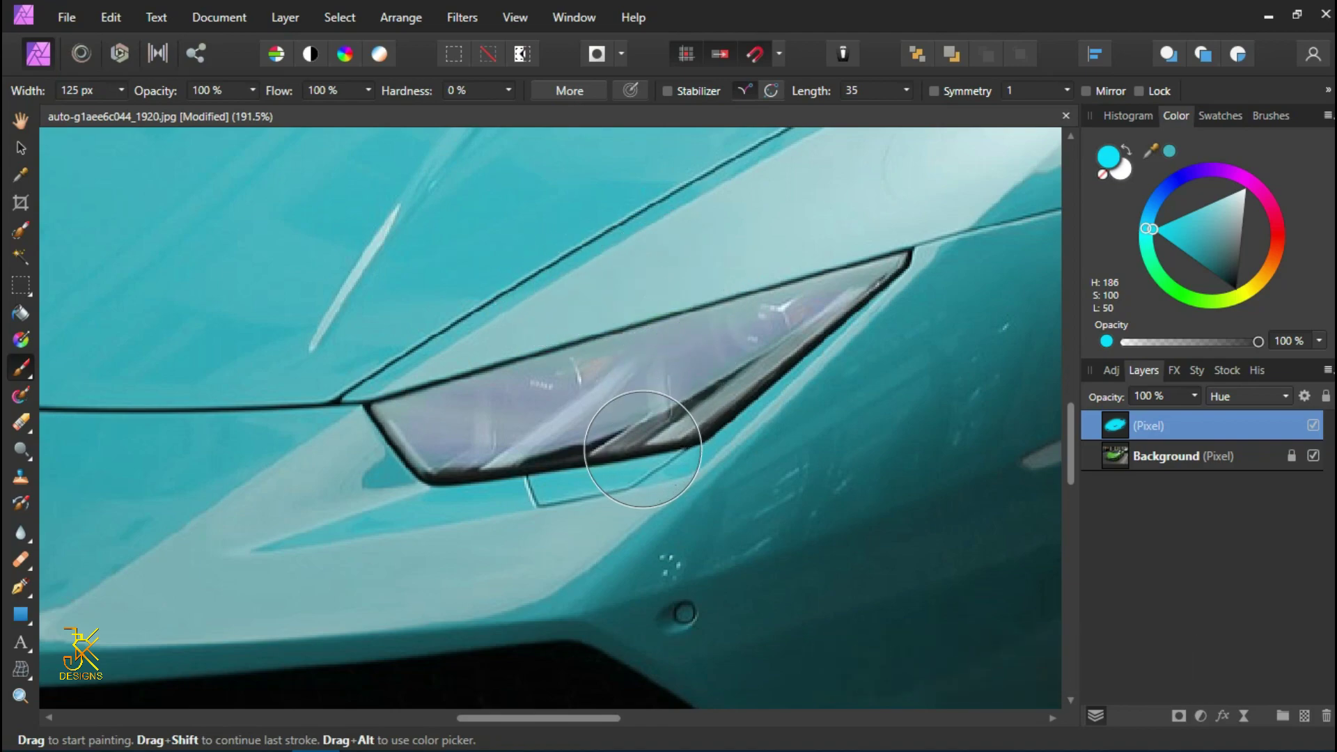
pyautogui.press('e')
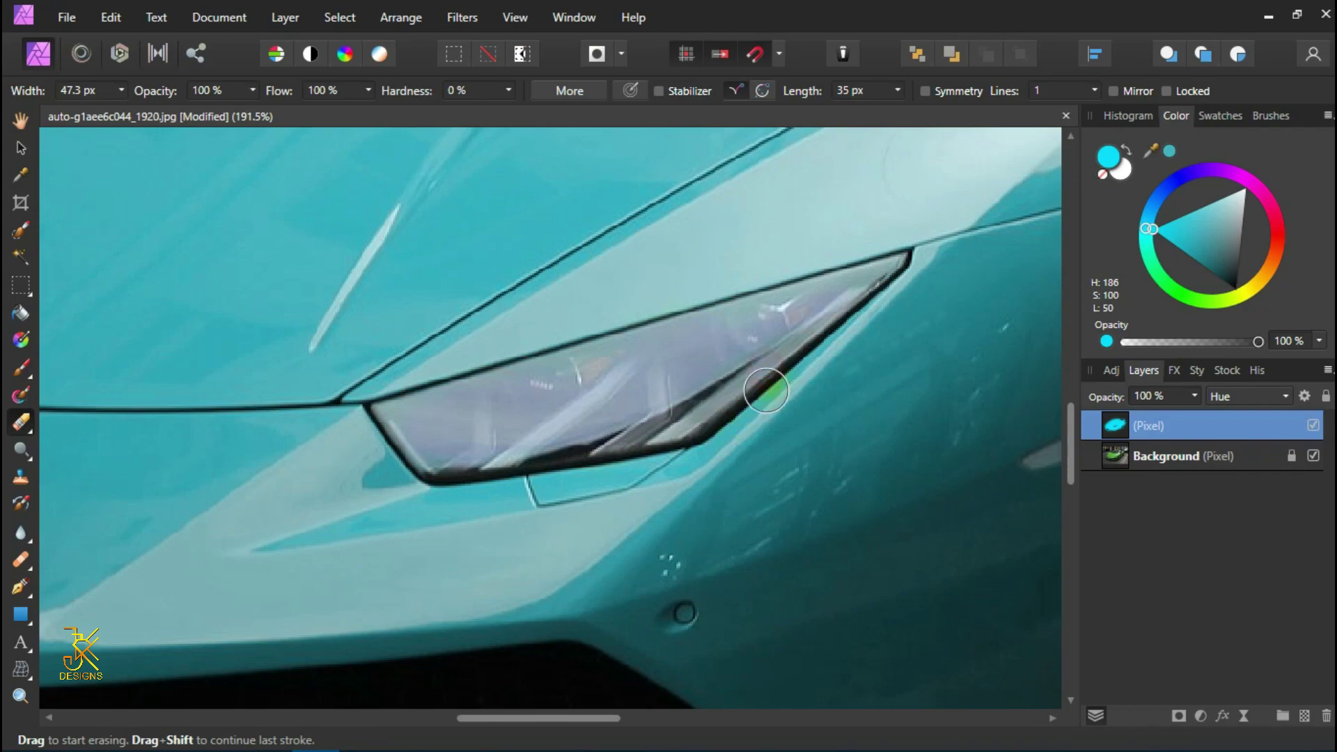
pyautogui.moveTo(766, 391); pyautogui.dragTo(731, 465)
pyautogui.press('b')
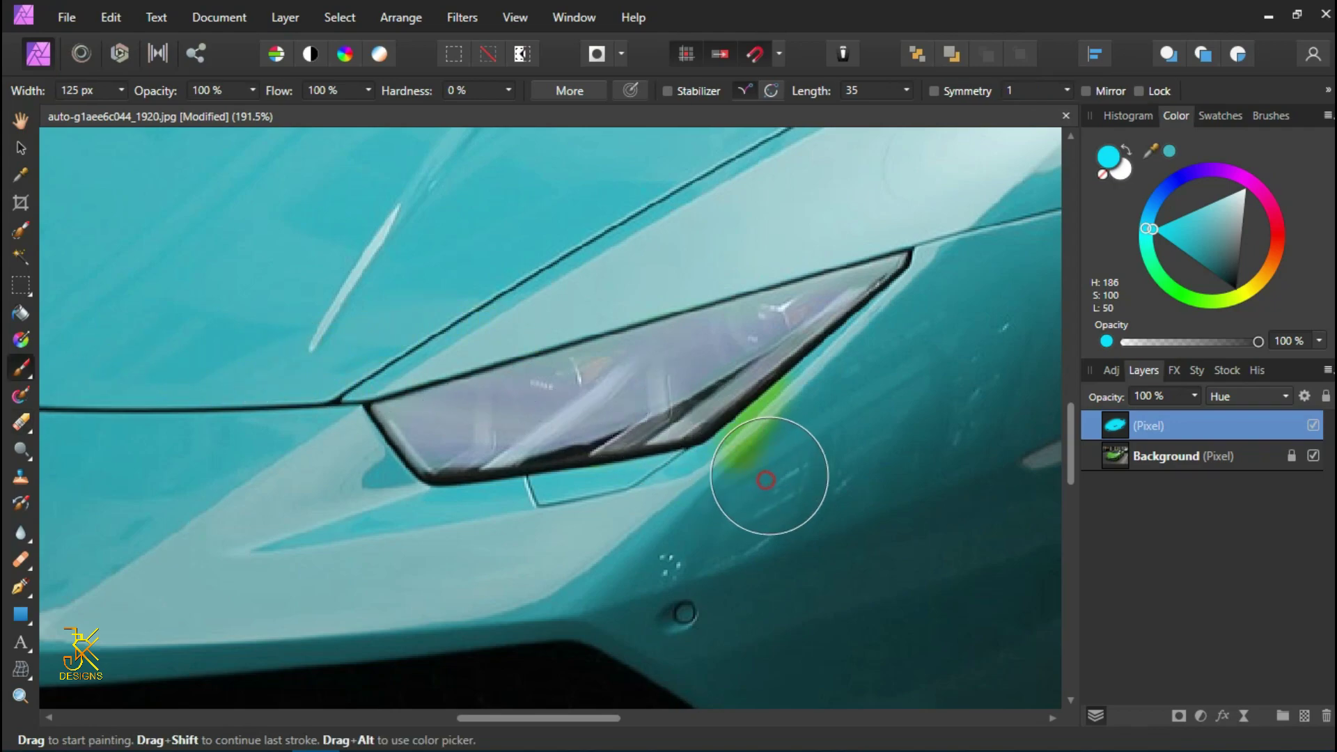
pyautogui.moveTo(767, 479); pyautogui.dragTo(774, 418)
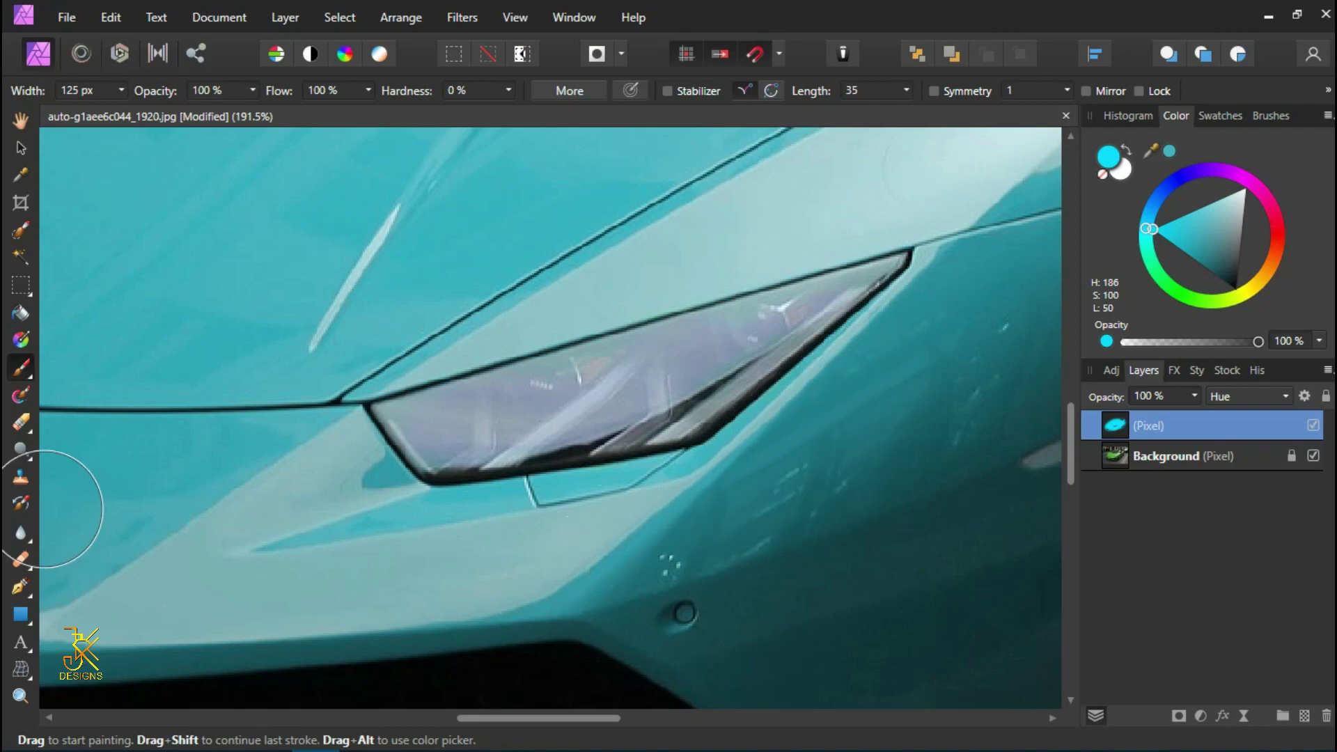
pyautogui.scroll(-2, 313, 481)
pyautogui.scroll(-2, 323, 483)
pyautogui.scroll(-2, 335, 487)
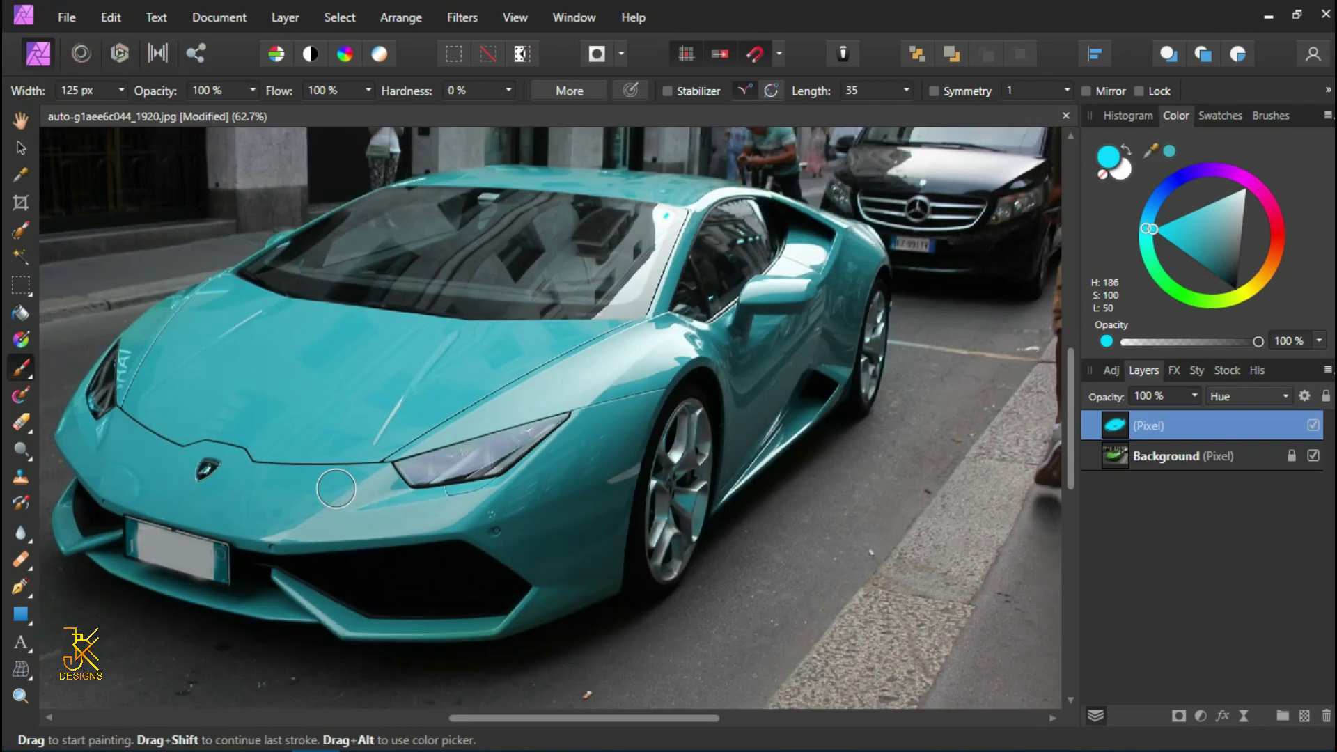
pyautogui.moveTo(169, 337); pyautogui.dragTo(363, 353)
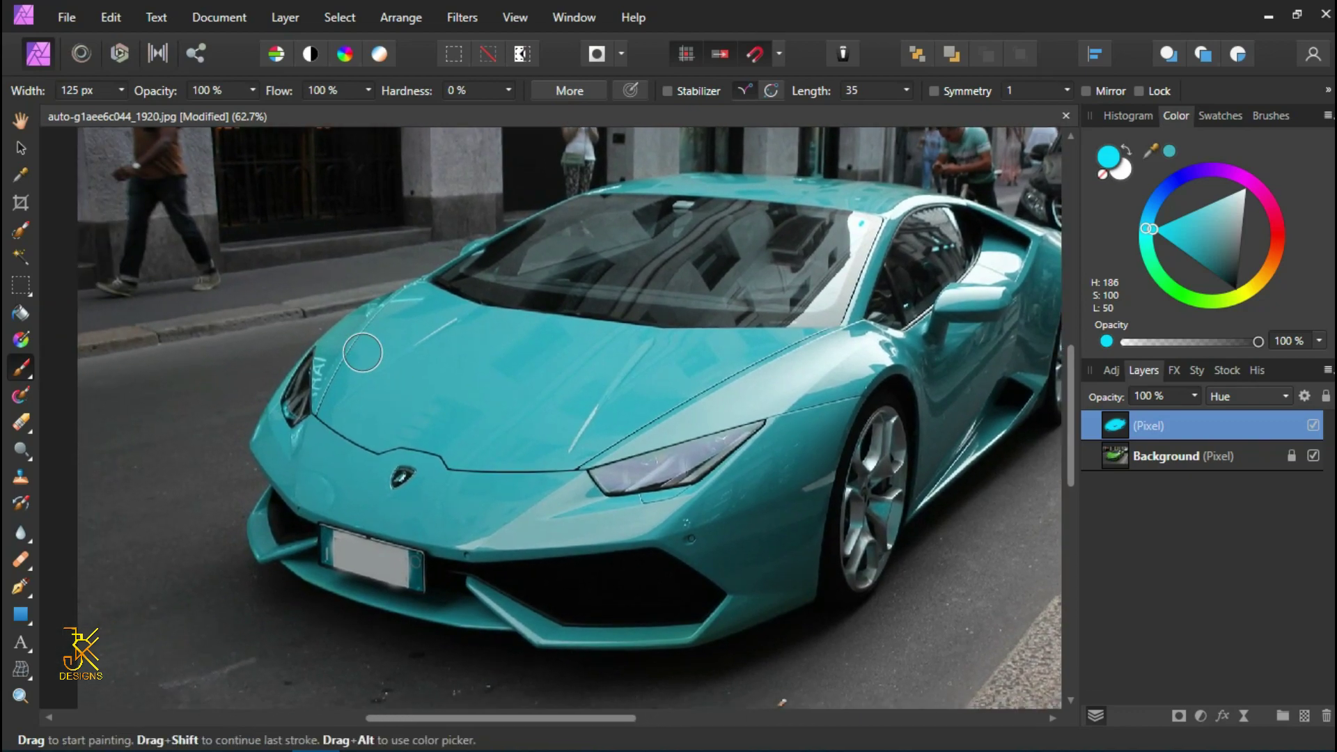
pyautogui.scroll(3, 322, 413)
pyautogui.scroll(2, 320, 413)
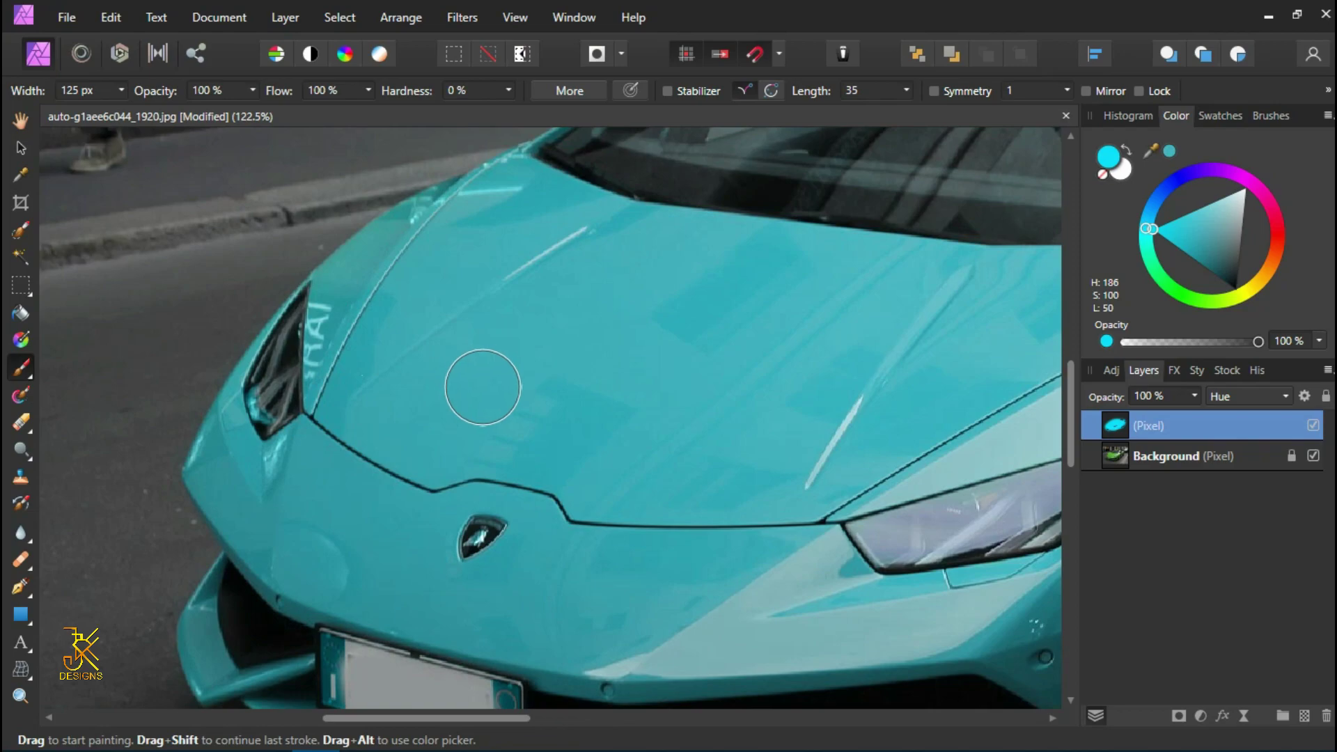
pyautogui.scroll(-3, 483, 386)
pyautogui.scroll(-2, 523, 370)
pyautogui.press('space')
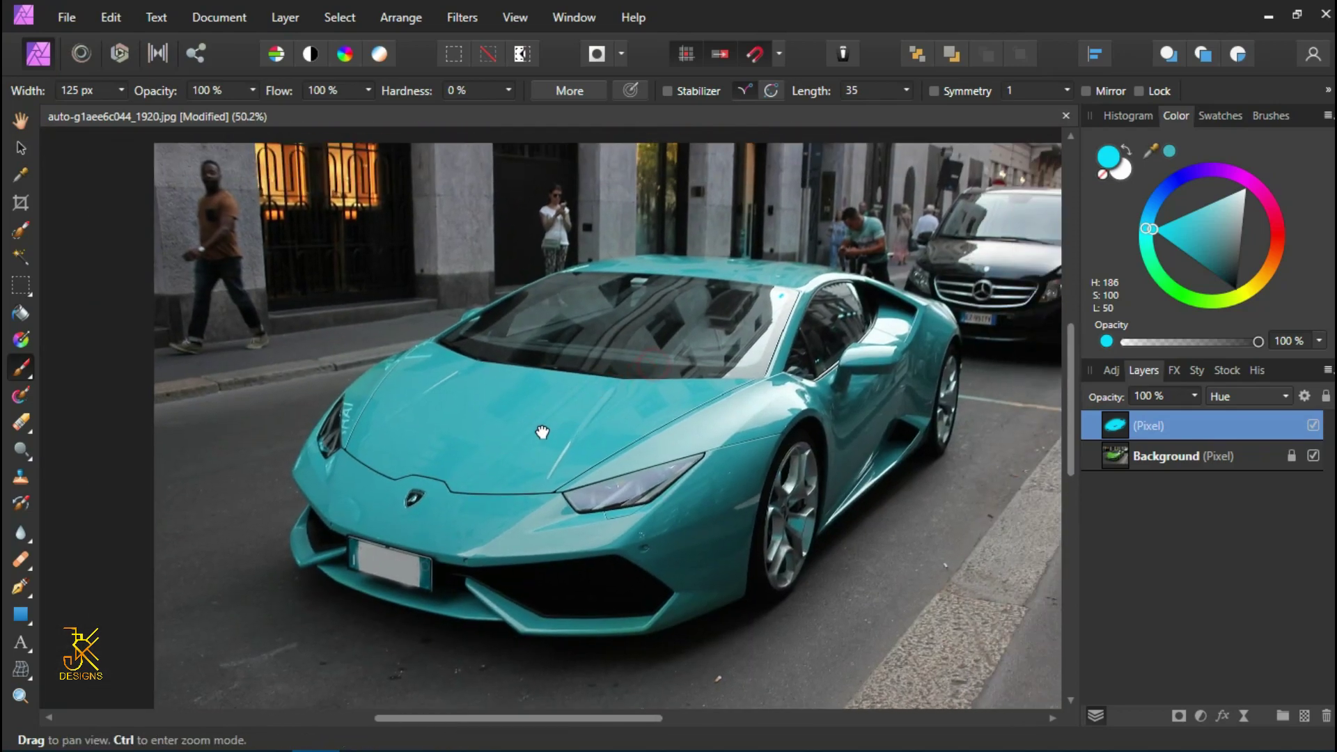
pyautogui.moveTo(541, 430); pyautogui.dragTo(525, 442)
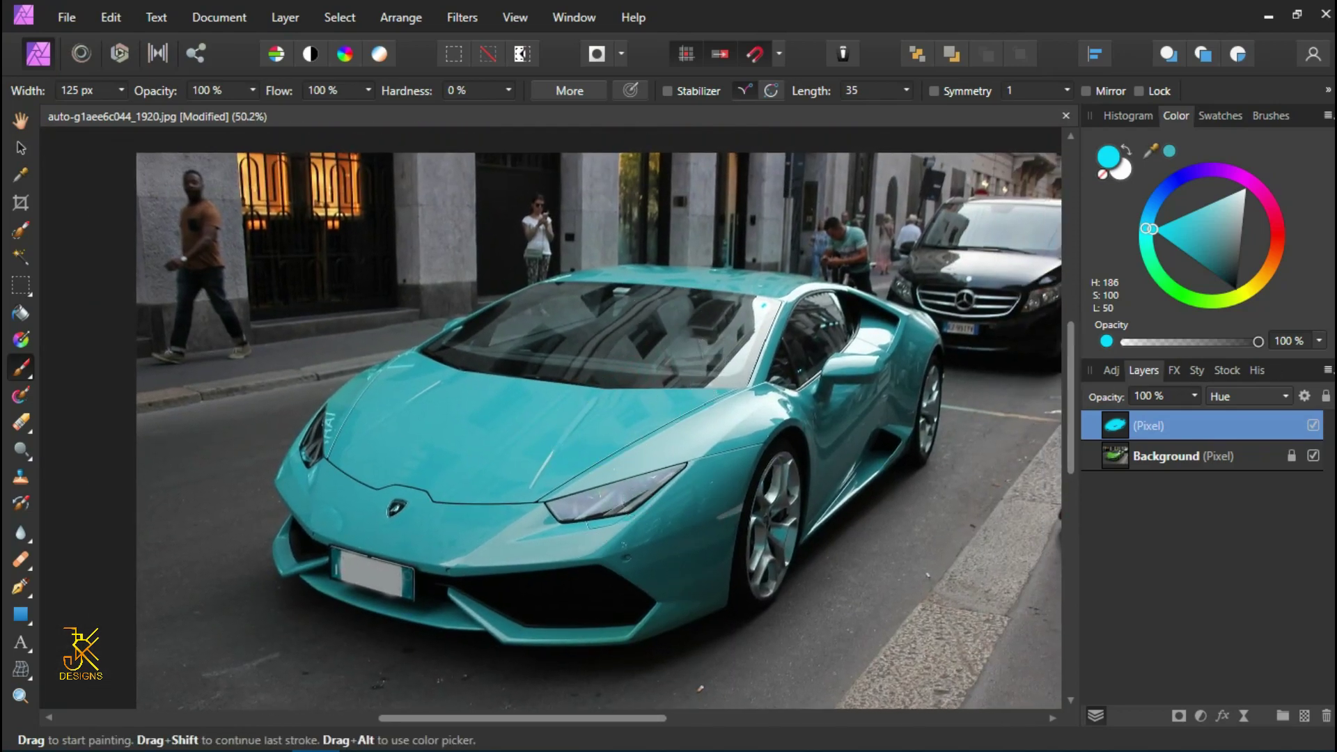
pyautogui.click(1315, 426)
pyautogui.click(1313, 427)
pyautogui.click(1314, 427)
pyautogui.scroll(-1, 914, 452)
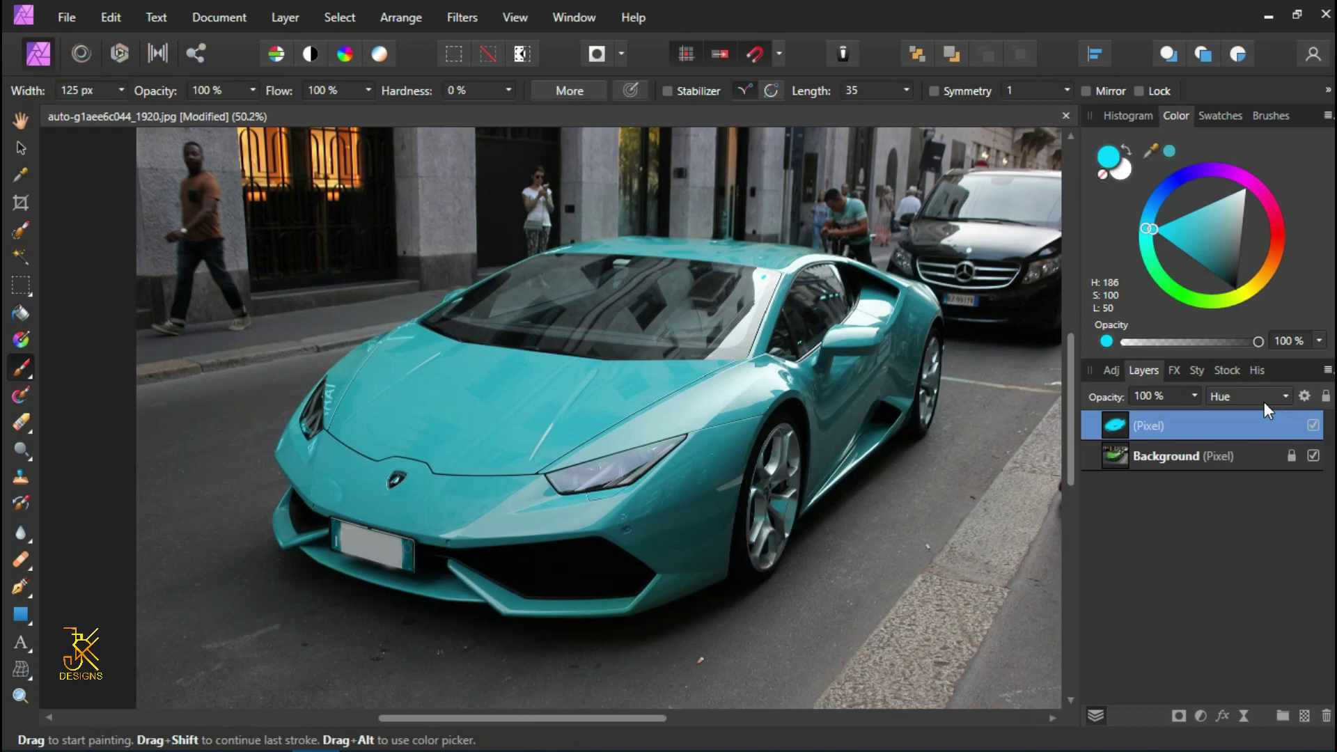
pyautogui.scroll(-1, 581, 338)
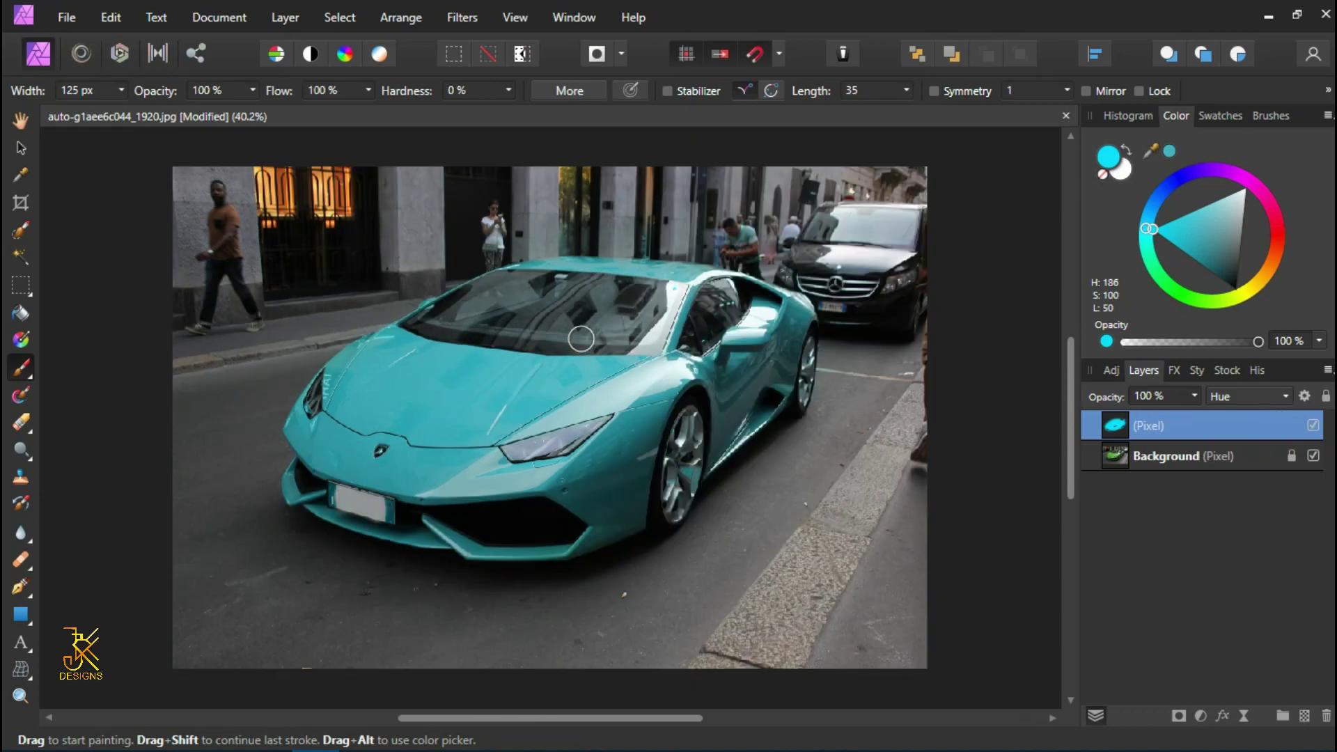